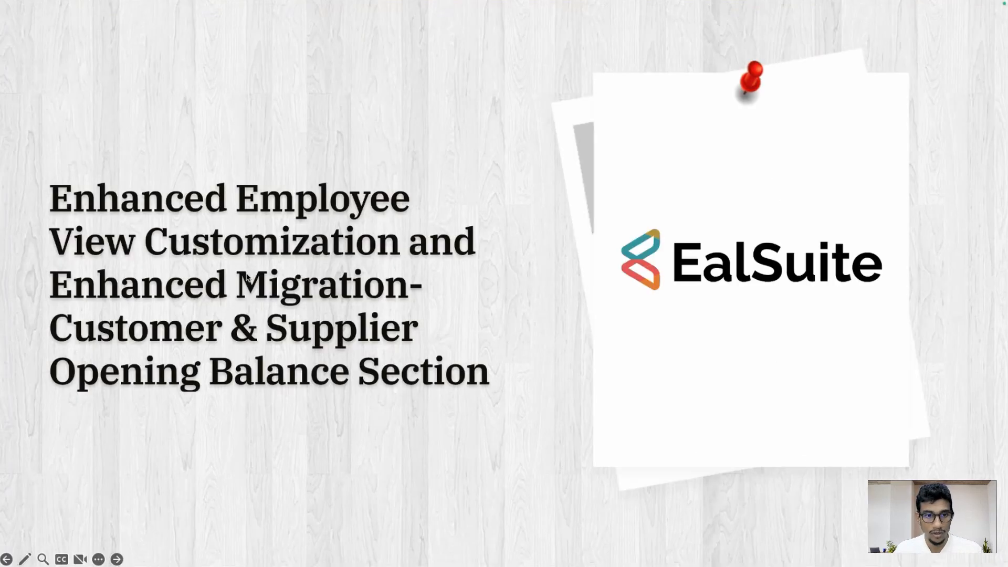
- Advance the slideshow to the 'Enhanced Employee View Customization' slide
left_click(207, 432)
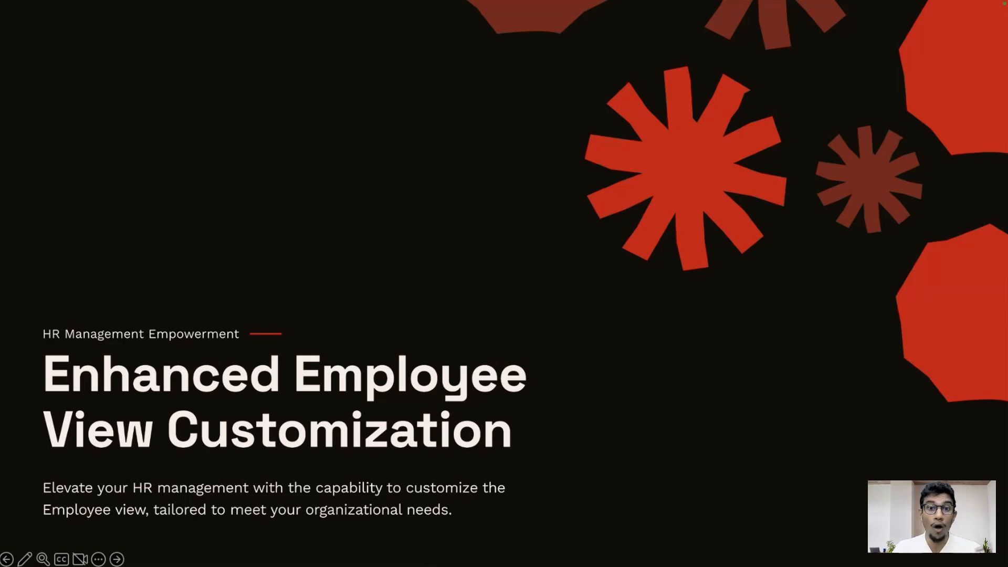
- Switch to the maximised browser and open the Head Office branch settings
key("super+Tab")
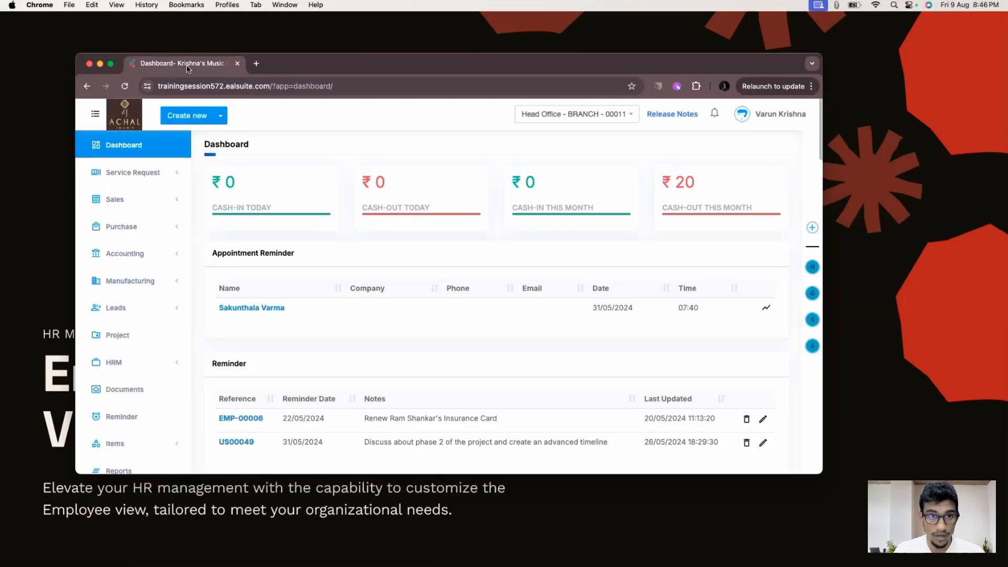
double_click(318, 71)
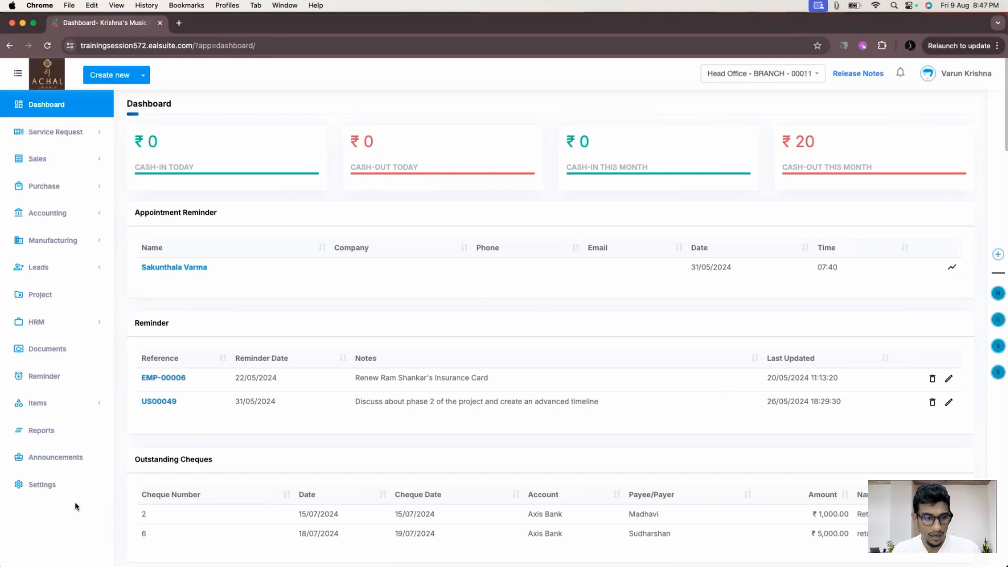
left_click(74, 484)
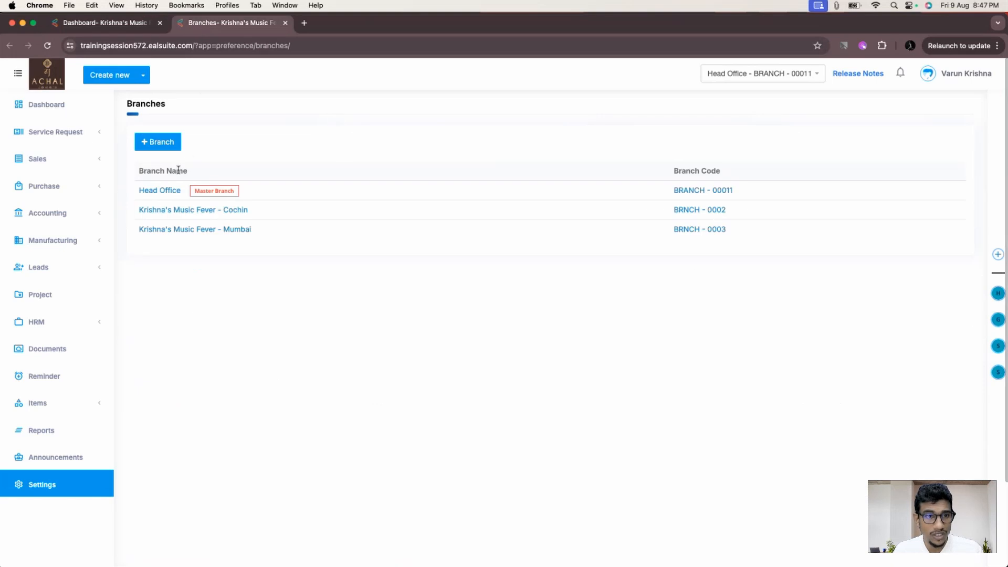
left_click(170, 191)
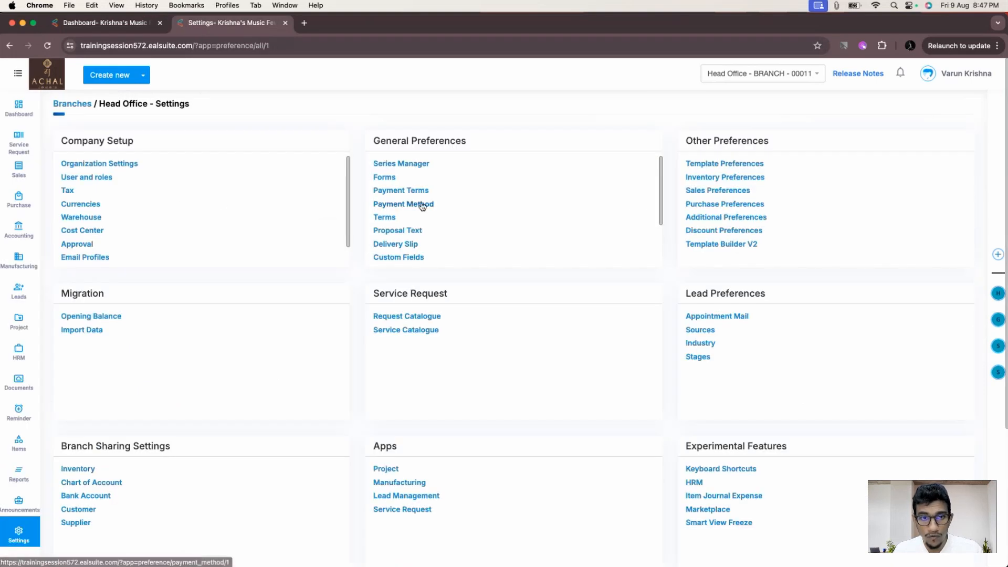
- Open Forms and Custom Fields in separate tabs and list the Employee module's forms
left_click(391, 180, "super")
left_click(398, 259, "super")
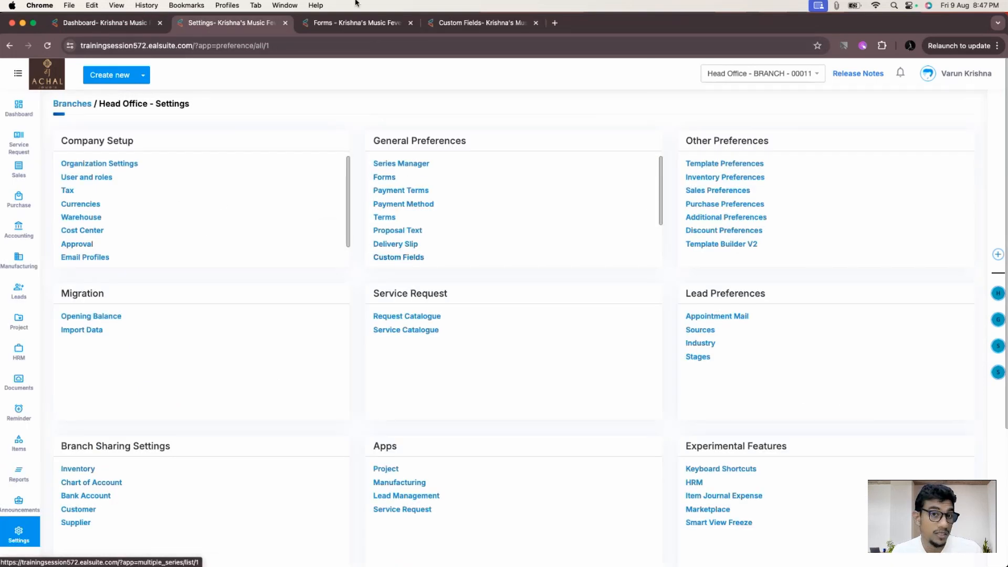
left_click(357, 22)
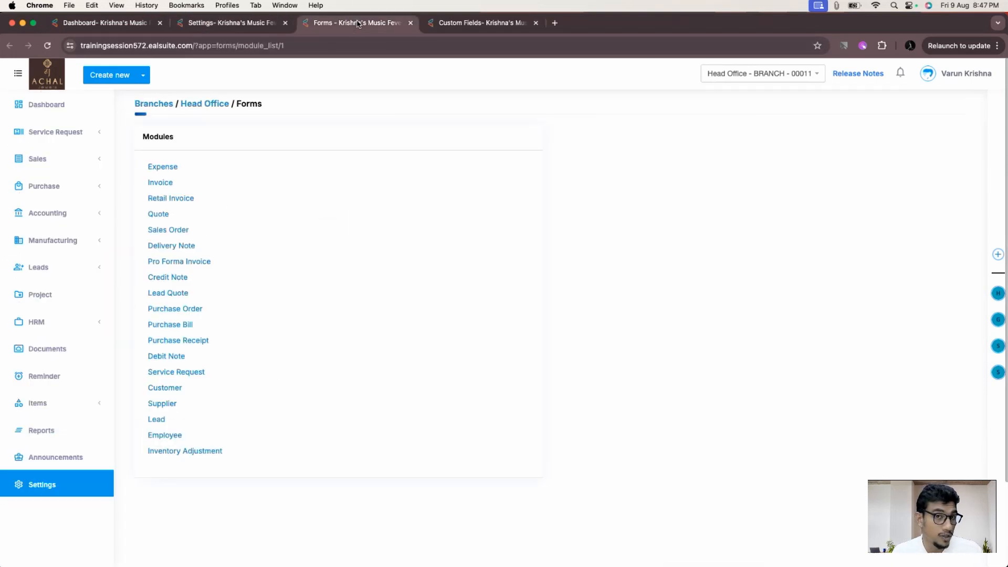
left_click(175, 435)
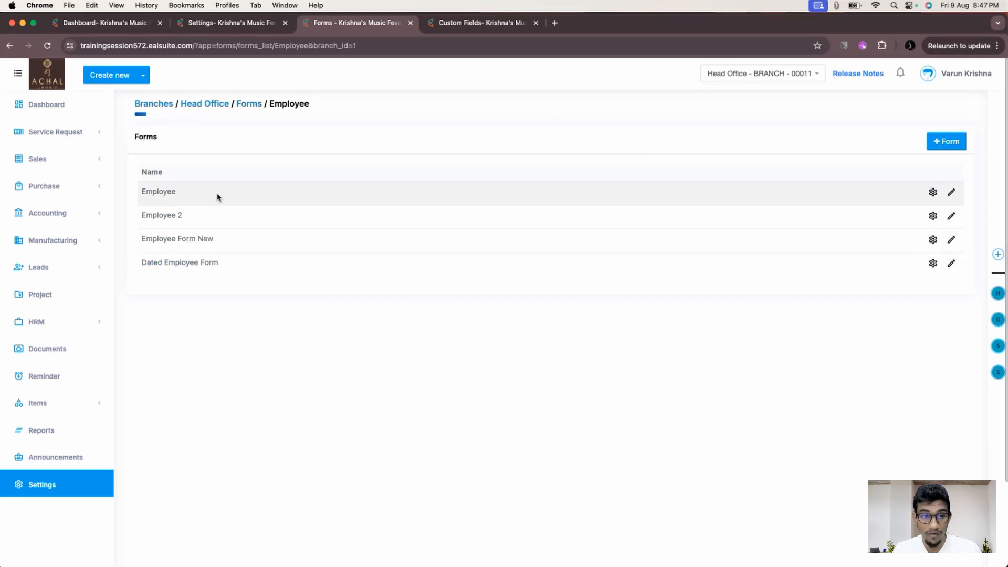
- Open the Employee form's Edit Form view, review its columns, then go to Custom Fields
left_click(952, 192)
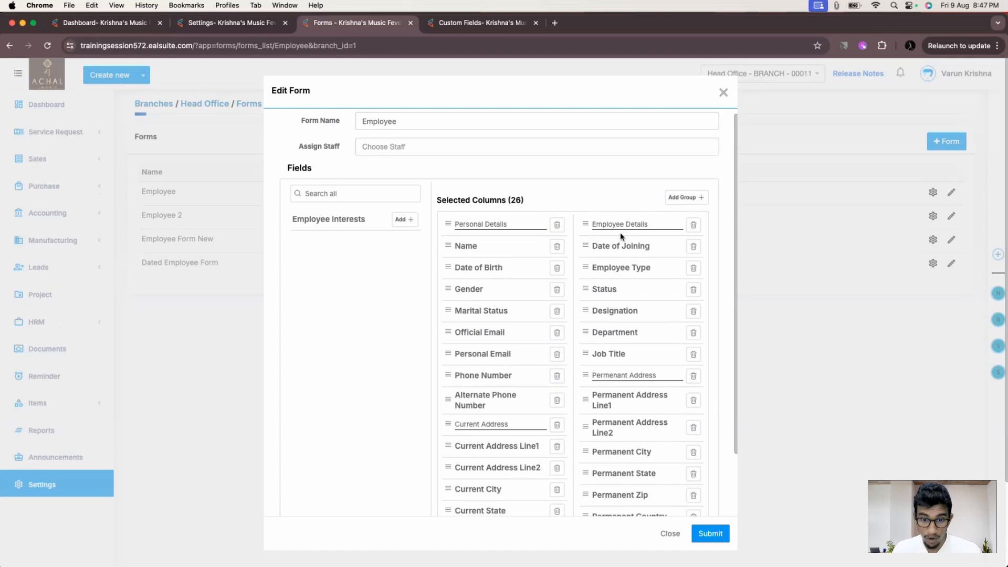
scroll(557, 326, "down", 3)
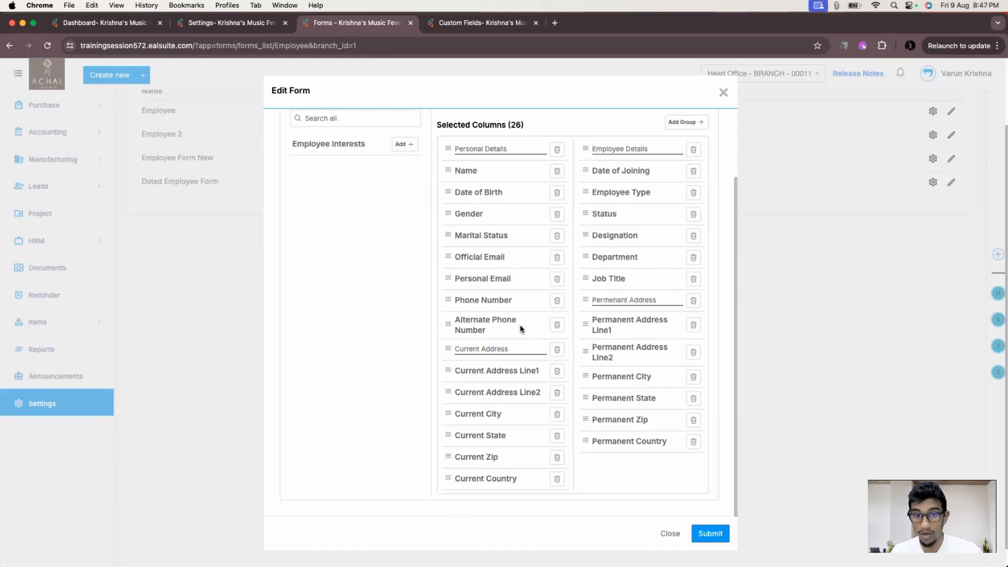
scroll(523, 294, "up", 1)
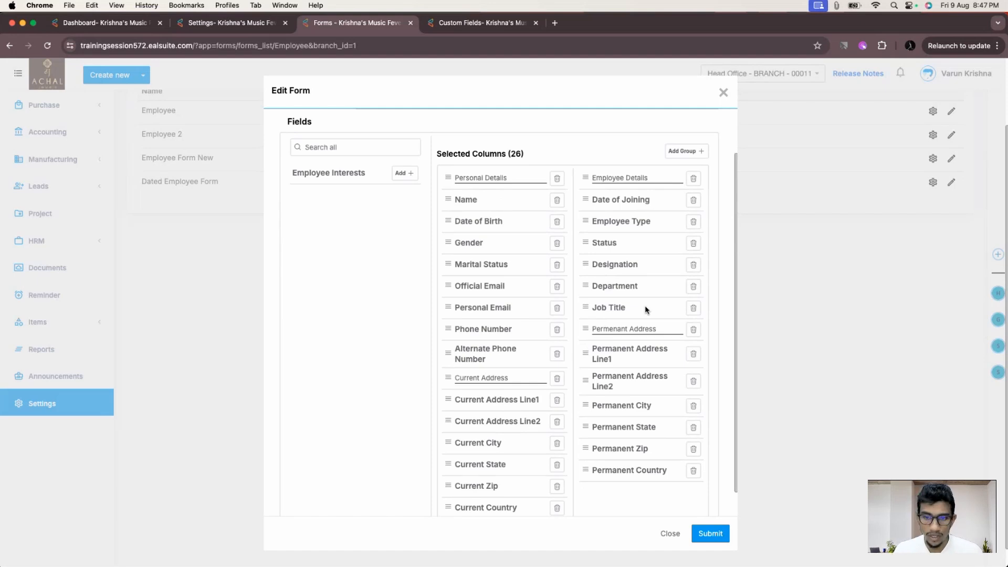
scroll(558, 376, "down", 1)
scroll(572, 331, "up", 3)
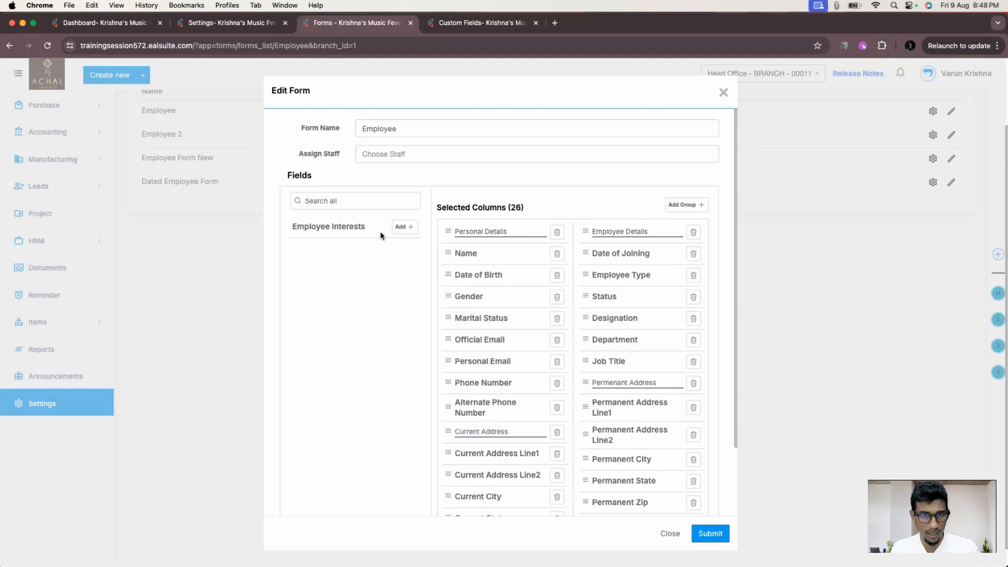
key("ctrl+Tab")
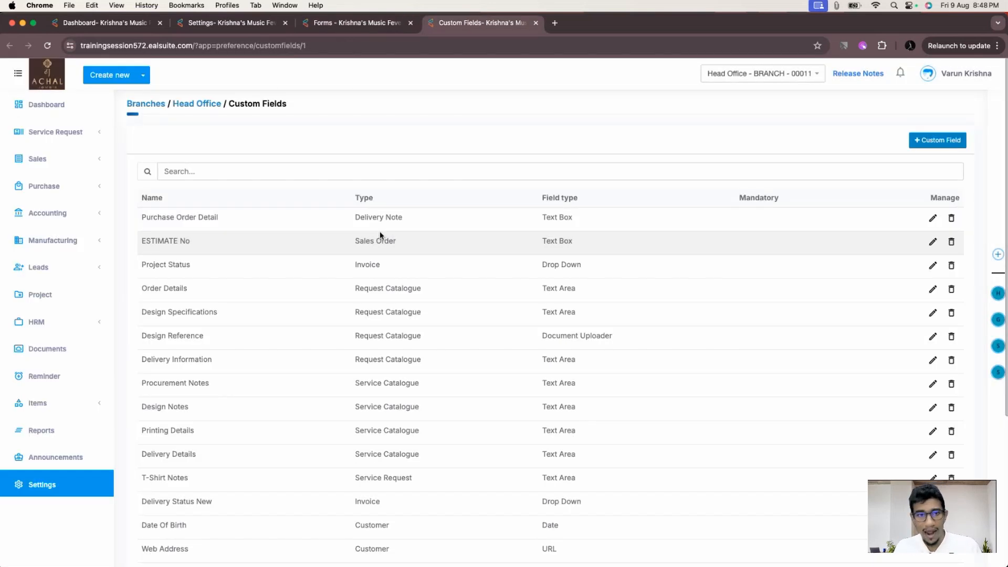
- Filter custom fields by 'Emplo' to find Employee Interests, then return to the Employee form editor
left_click(366, 173)
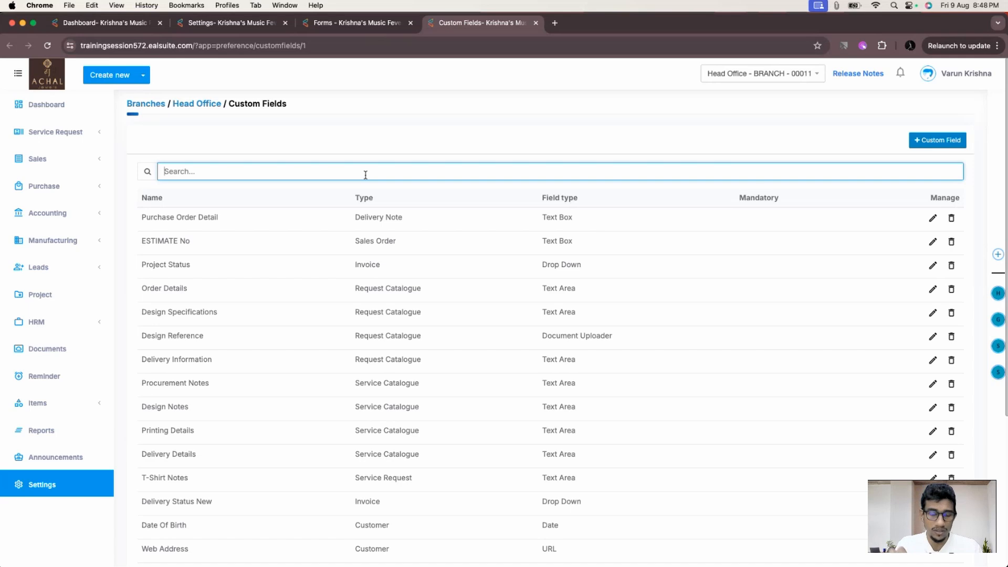
type("Emplo")
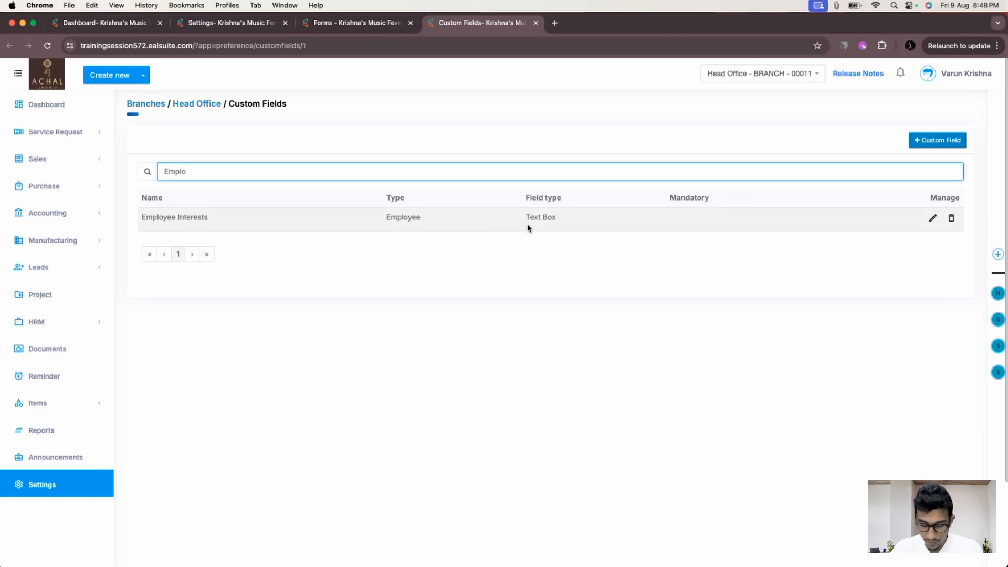
key("super+alt+Left")
- Add Employee Interests to the Employee form after Alternate Phone Number and submit the form
left_click(405, 227)
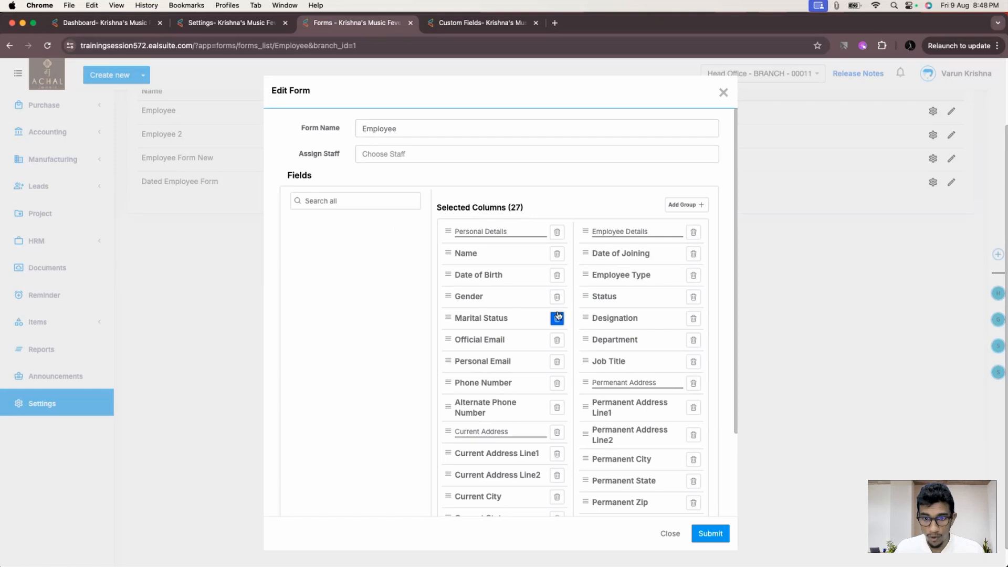
scroll(588, 337, "down", 3)
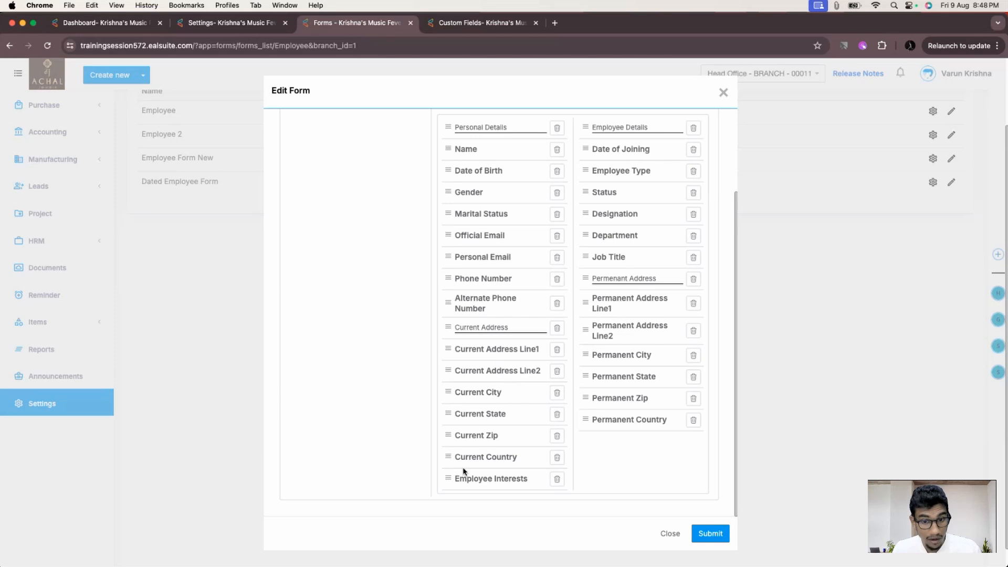
left_click_drag(463, 471, 457, 349)
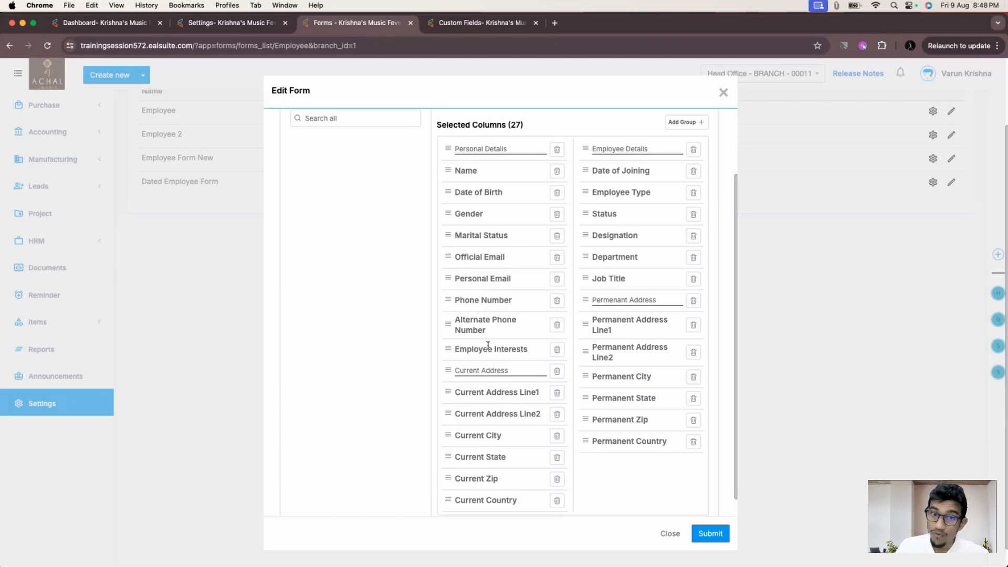
left_click(713, 535)
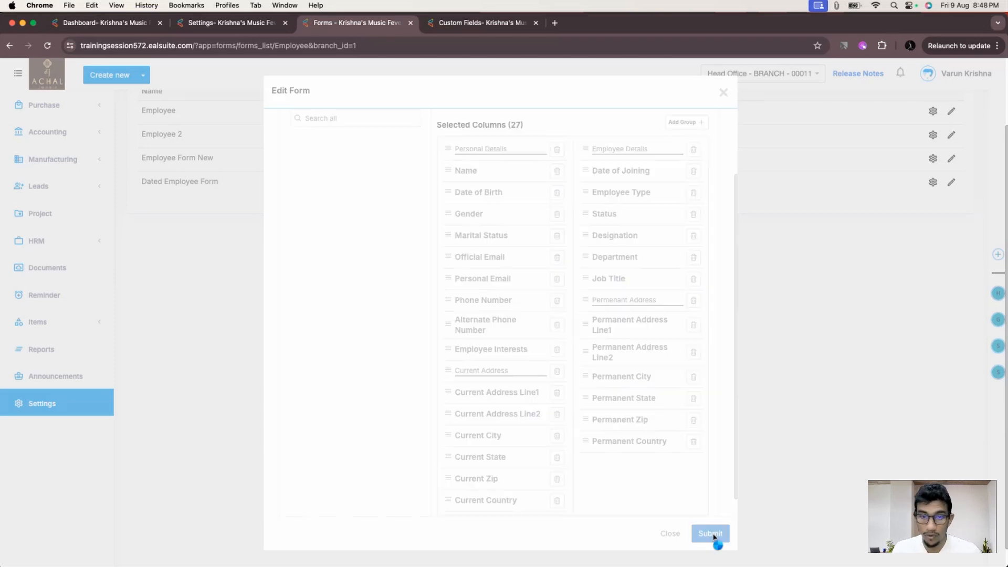
- Open the HRM Employee list in a new tab and start a new employee record (EMP-00011)
left_click(206, 26)
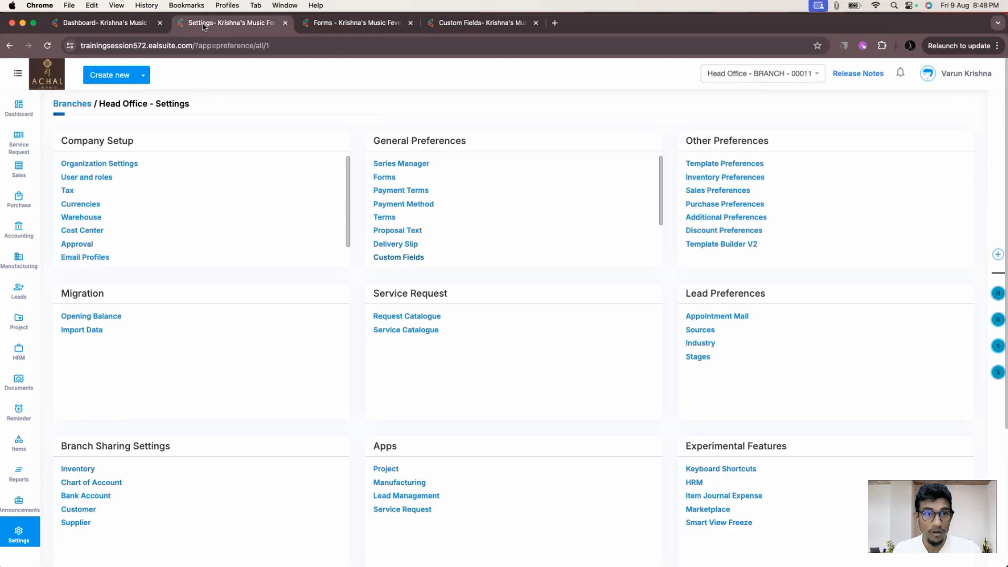
left_click(111, 23)
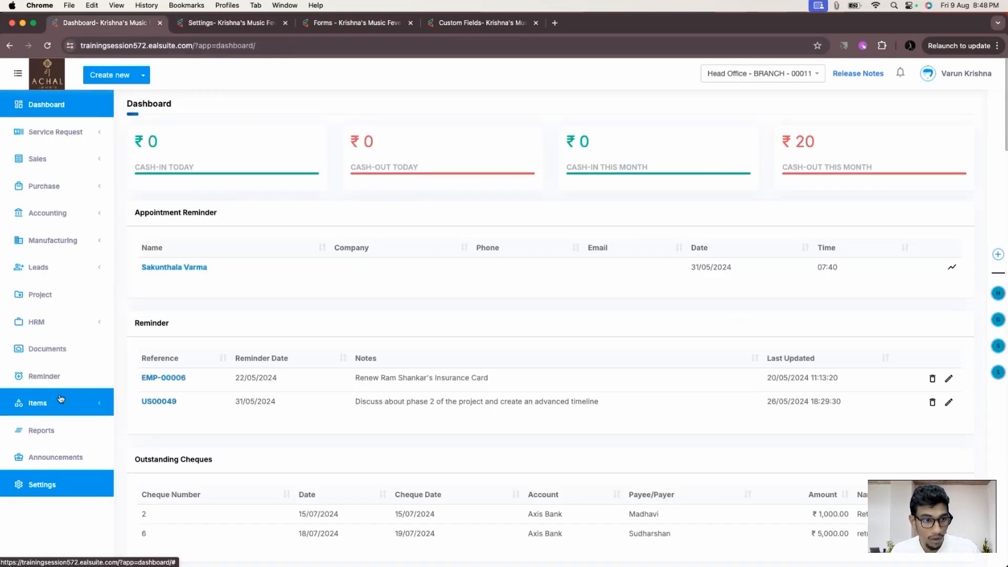
left_click(37, 322)
left_click(41, 342, "super")
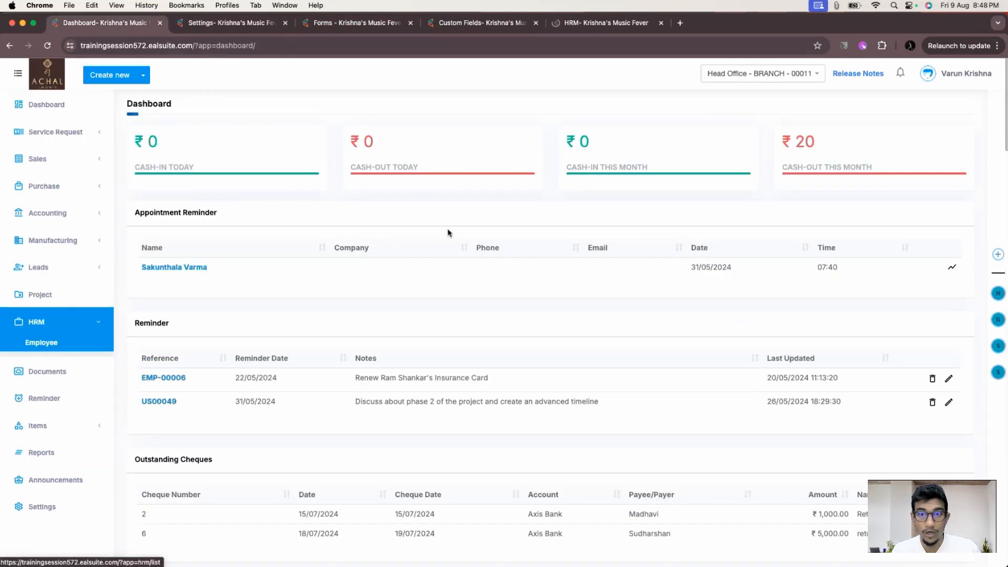
left_click(591, 21)
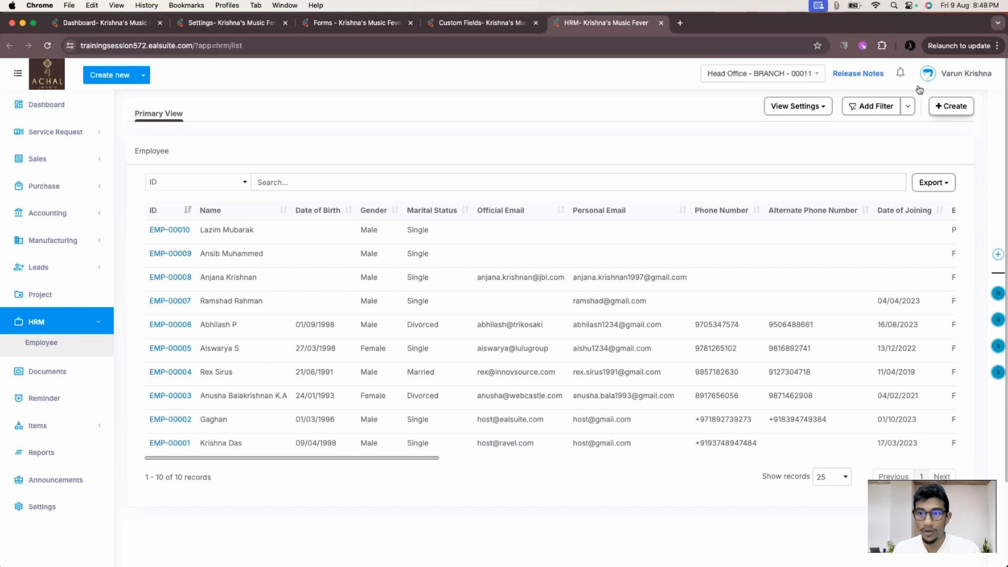
left_click(947, 109)
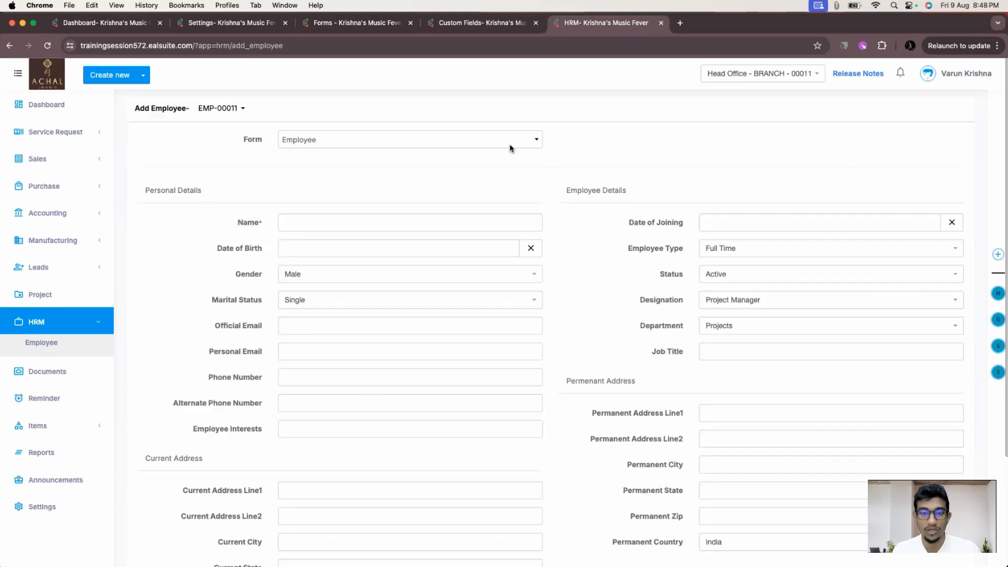
- Enter the employee's full name and set the date of birth to 9 March 1990
left_click(343, 219)
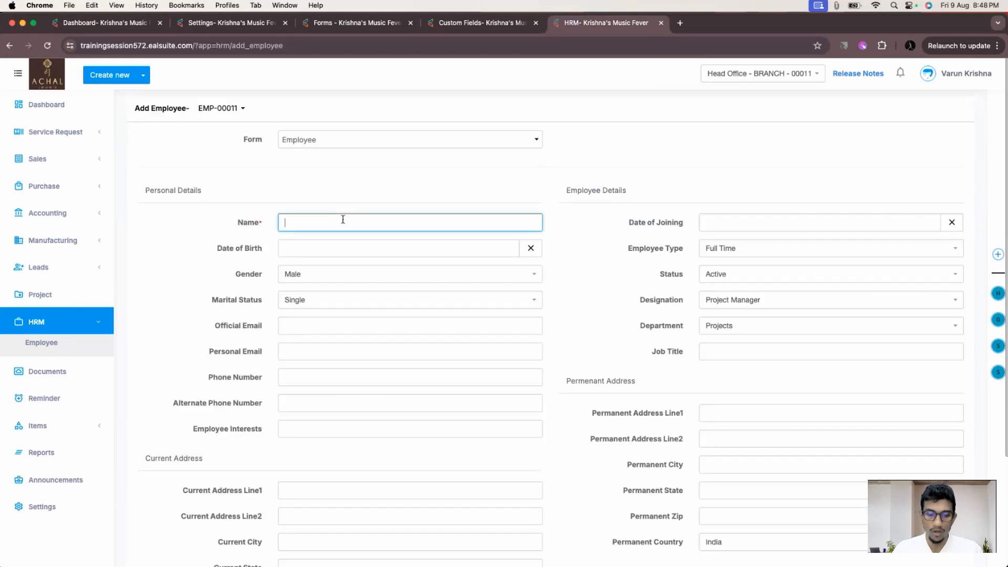
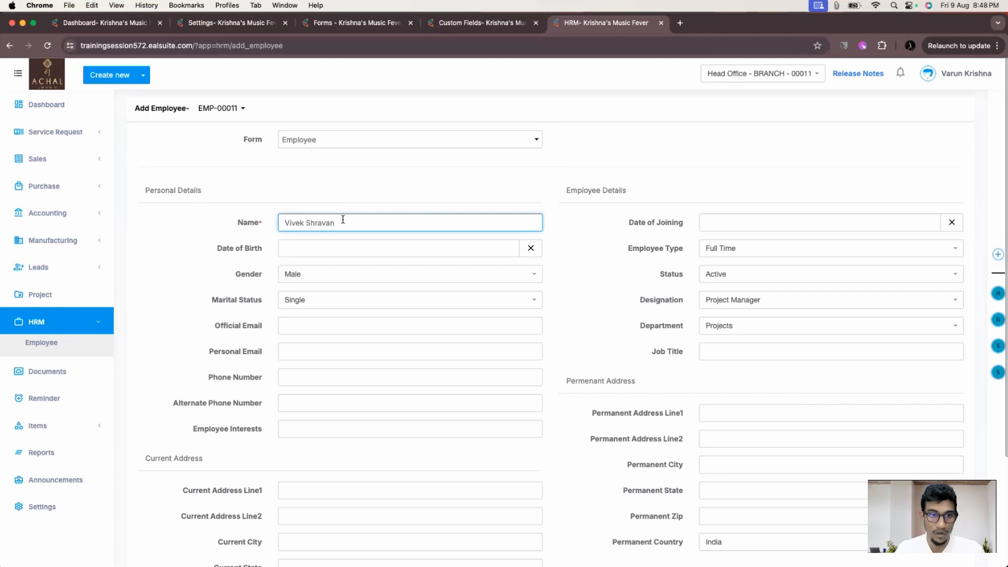
key("Tab")
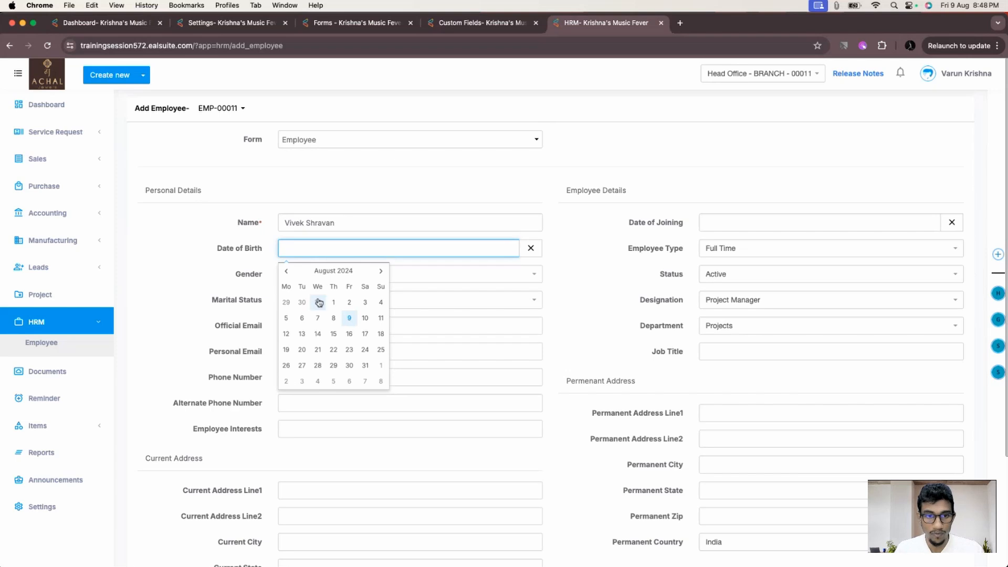
left_click(287, 272)
left_click(314, 275)
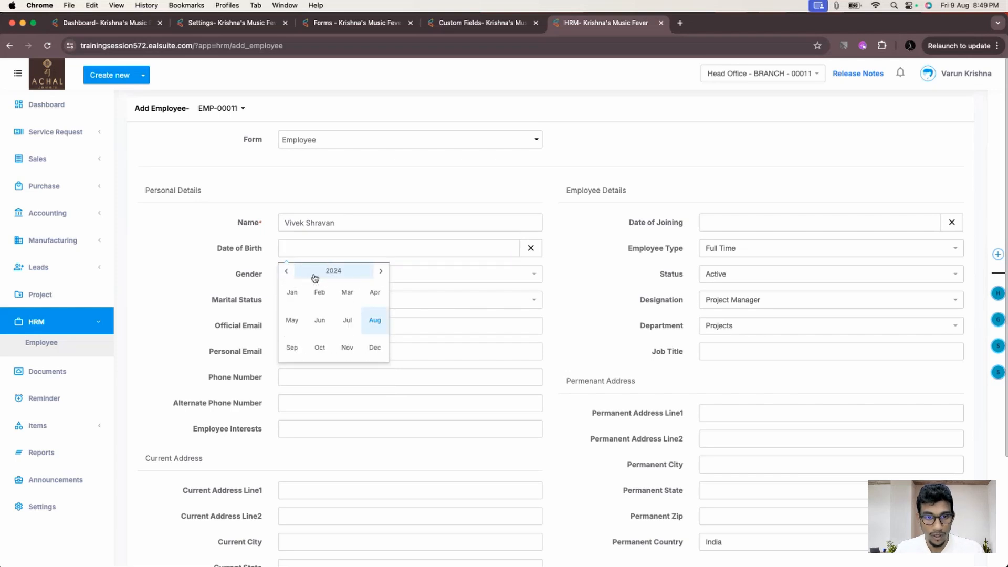
left_click(326, 275)
left_click(290, 274)
left_click(289, 275)
left_click(289, 274)
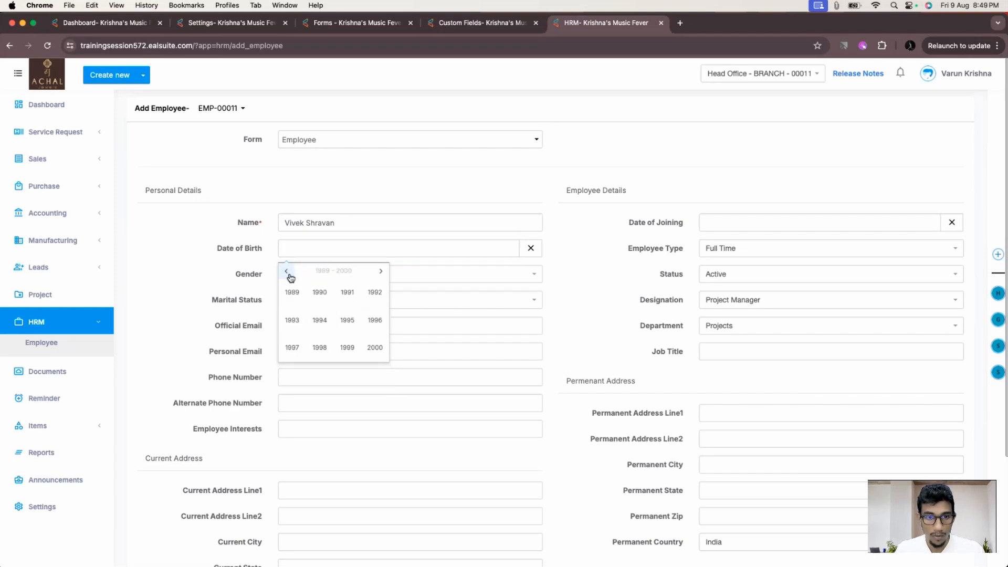
left_click(320, 293)
left_click(347, 292)
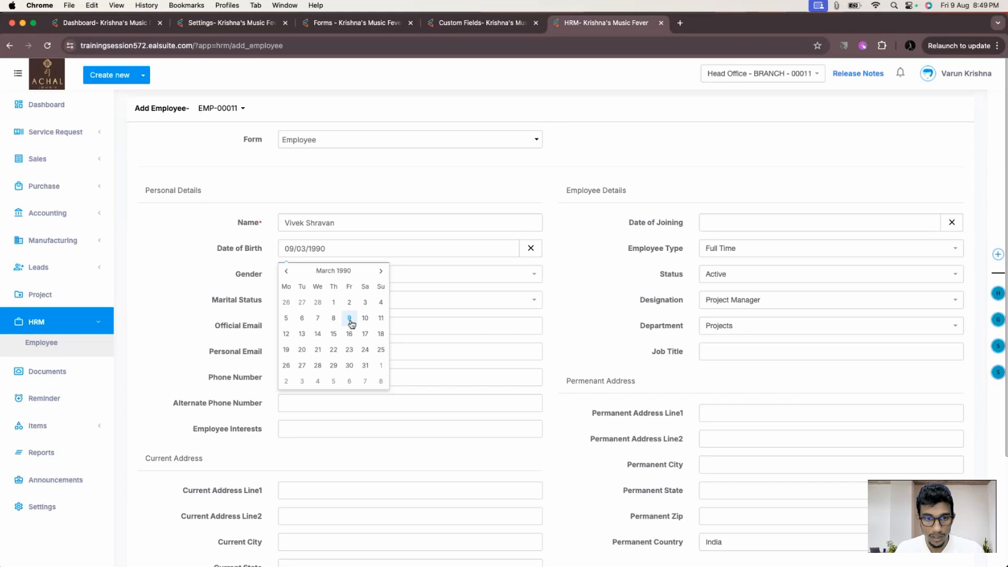
left_click(351, 318)
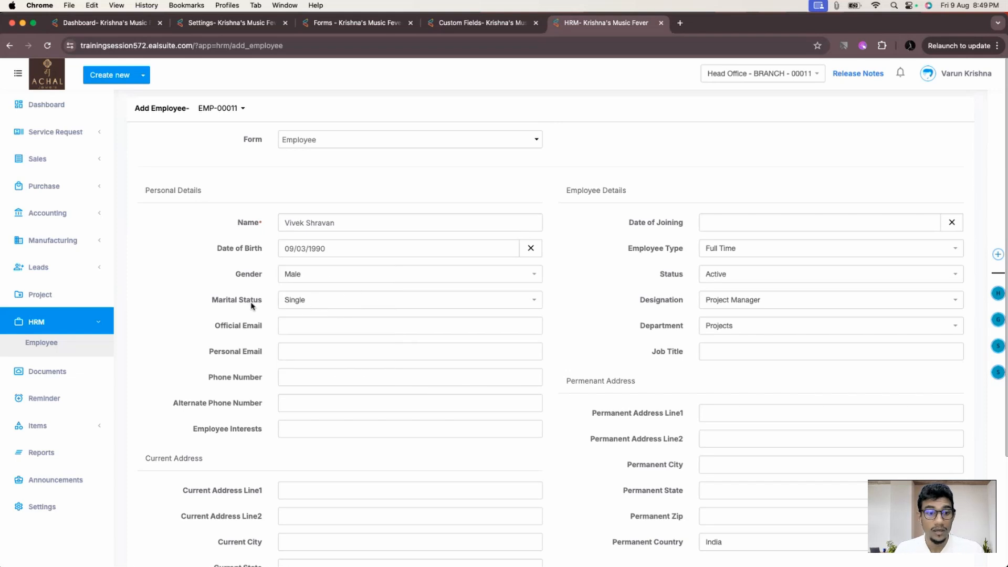
- Fill in the official and personal e-mails, phone number, and interests 'Football, Music, Karate'
left_click(321, 323)
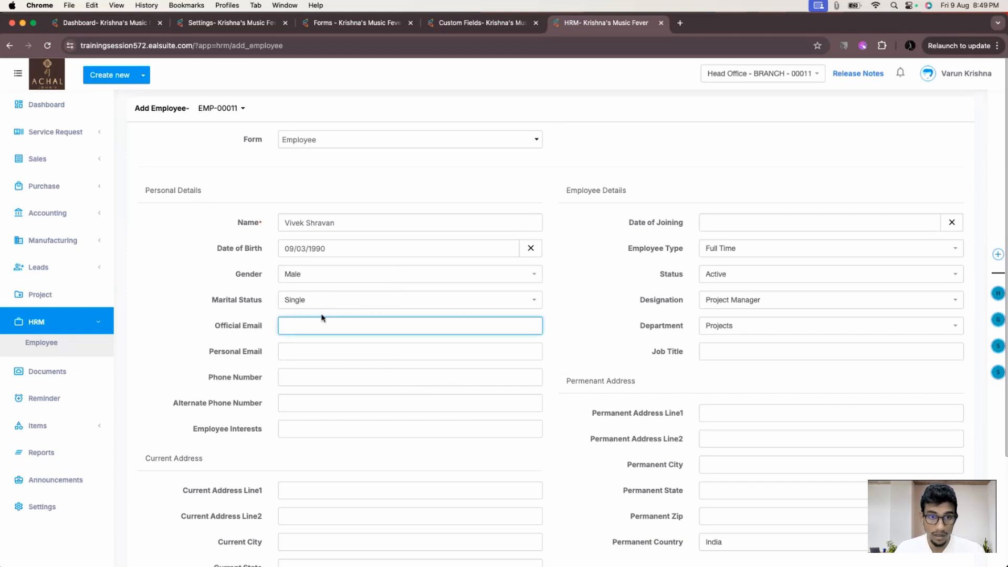
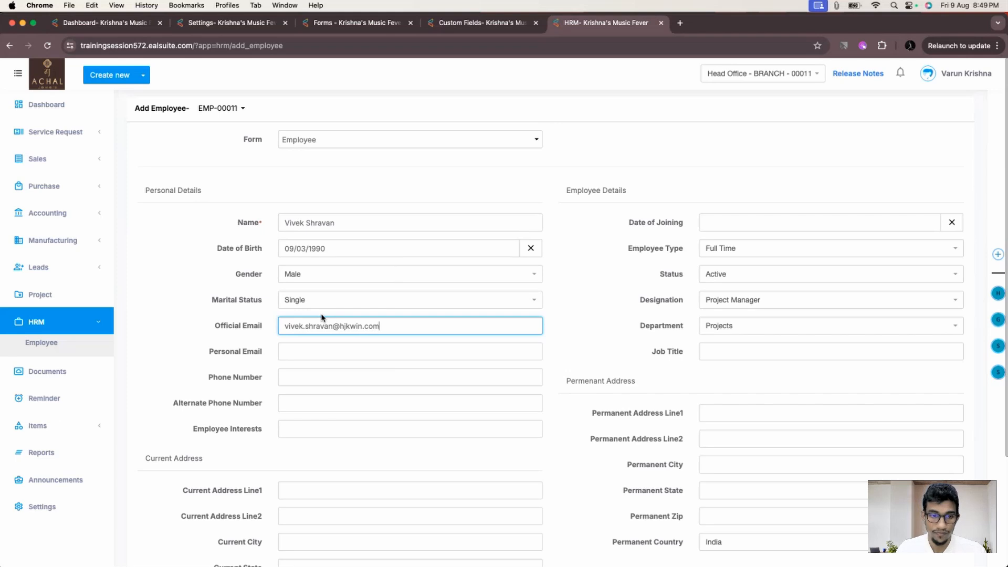
key("Tab")
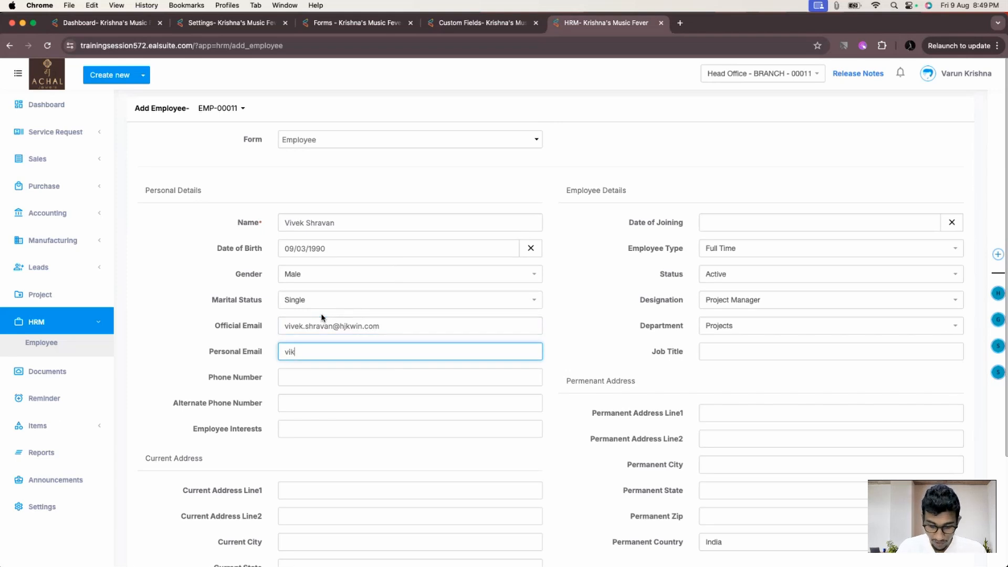
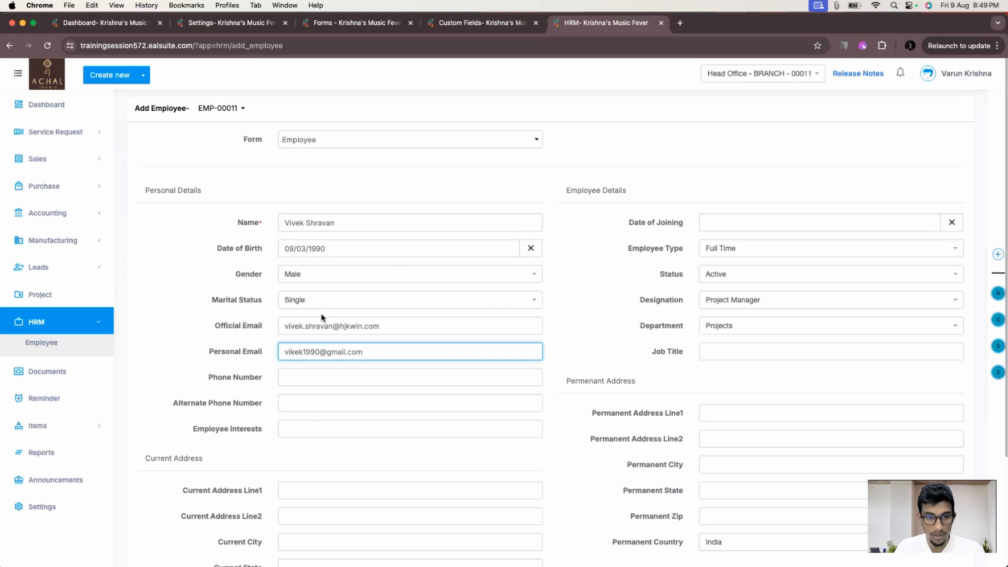
key("Tab")
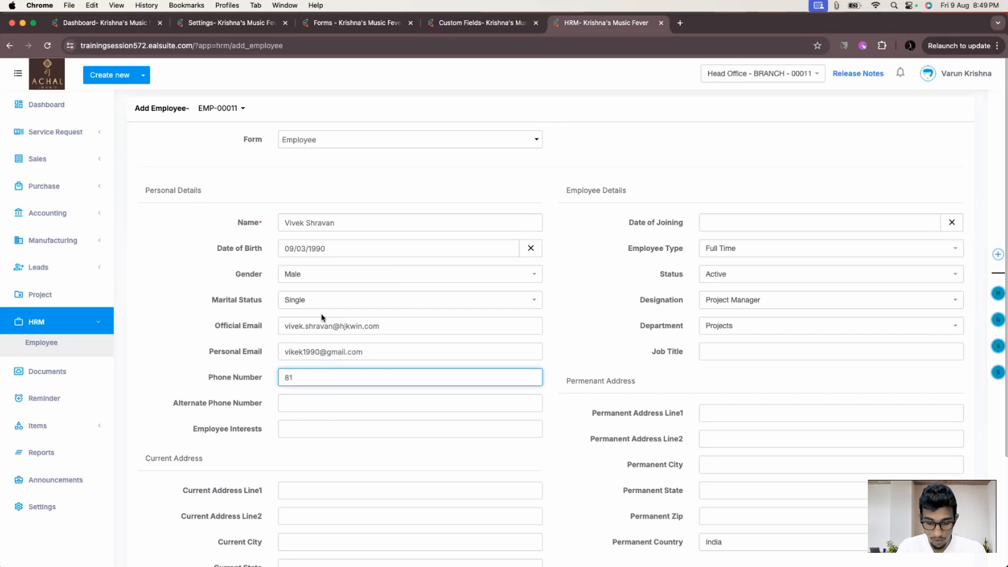
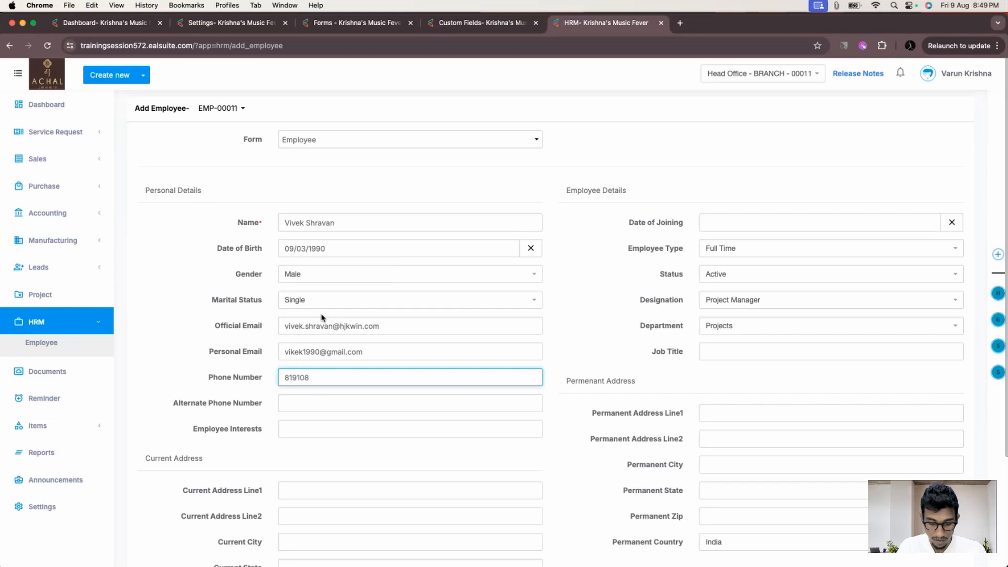
key("Tab")
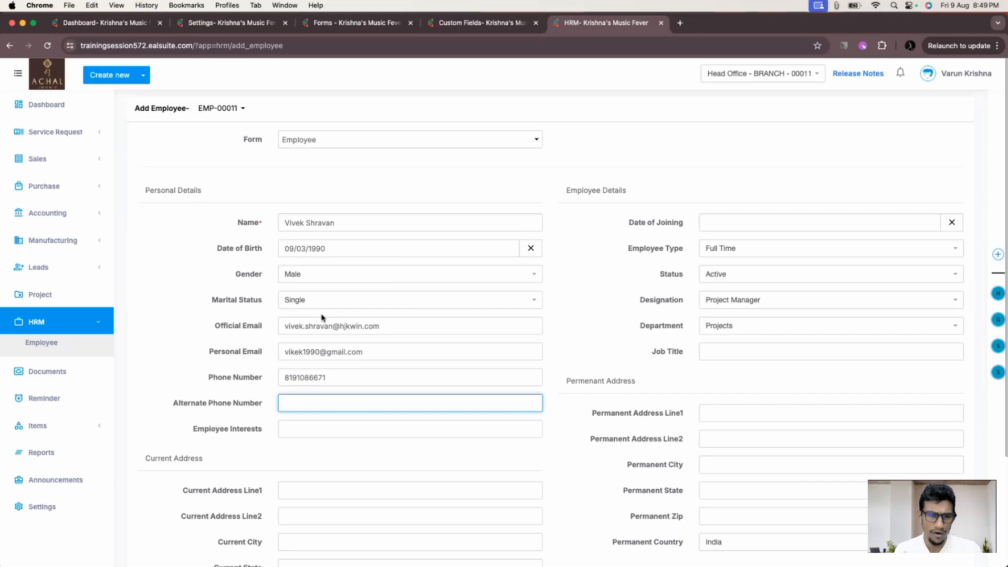
key("Tab")
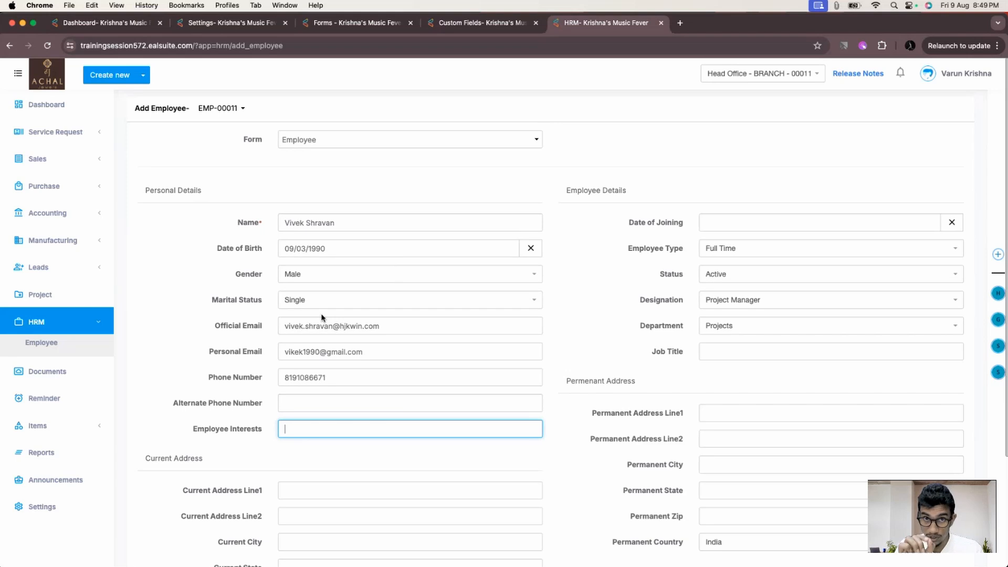
type("Footb")
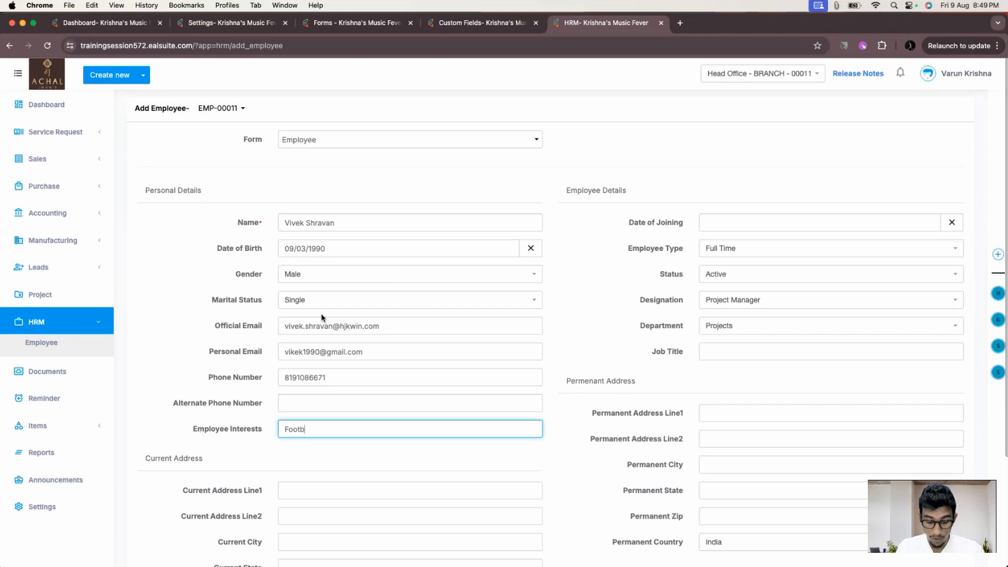
type("all, Musi")
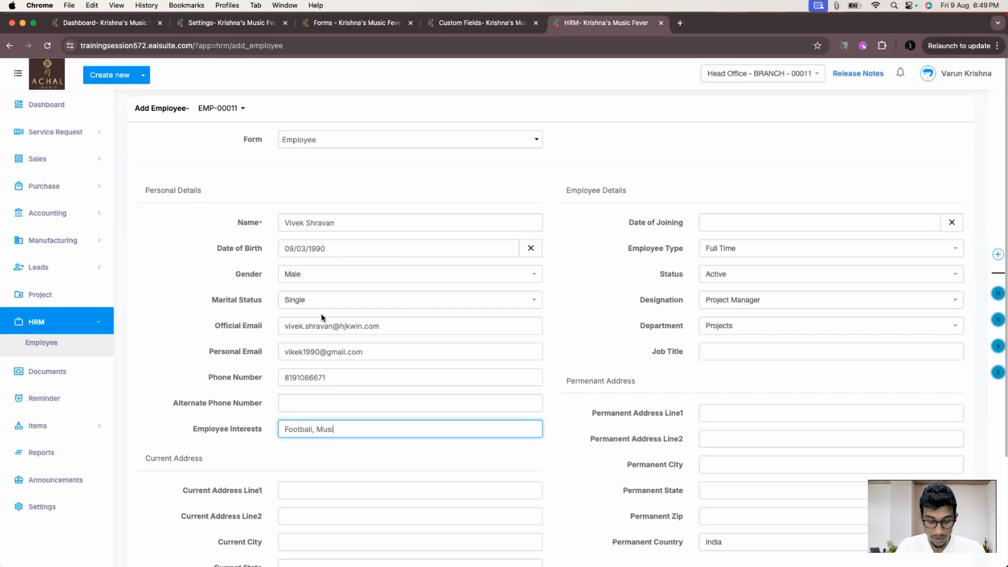
type("c, Karate")
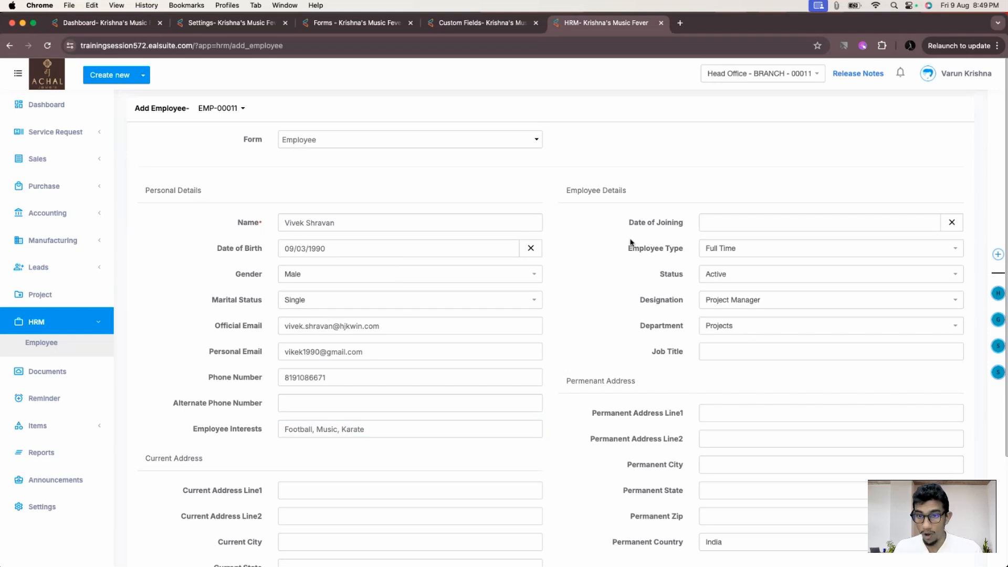
- Set joining date 31/07/2024, designation Product Manager, department Products, job title 'Associate Product Manager'
left_click(732, 233)
left_click(707, 245)
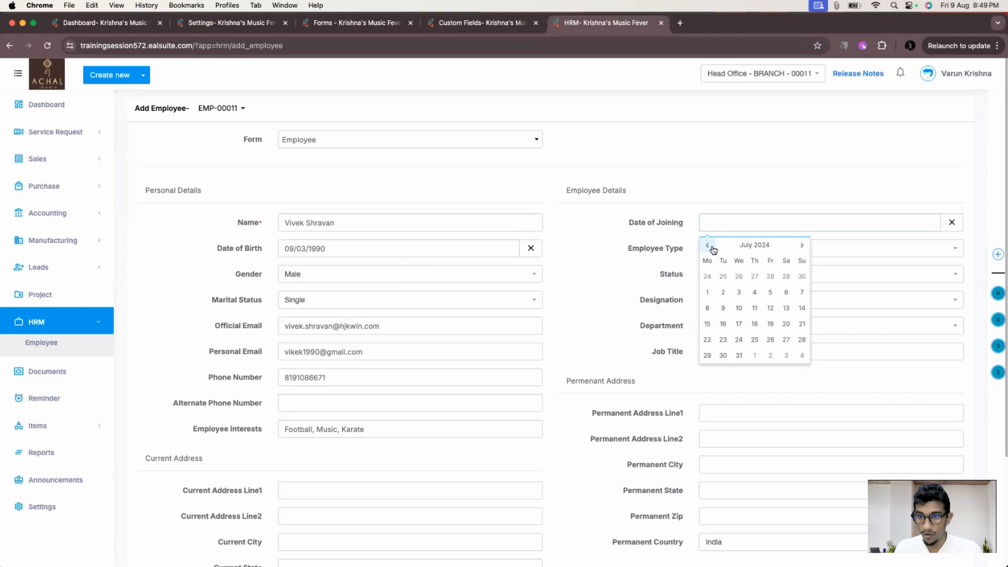
left_click(740, 341)
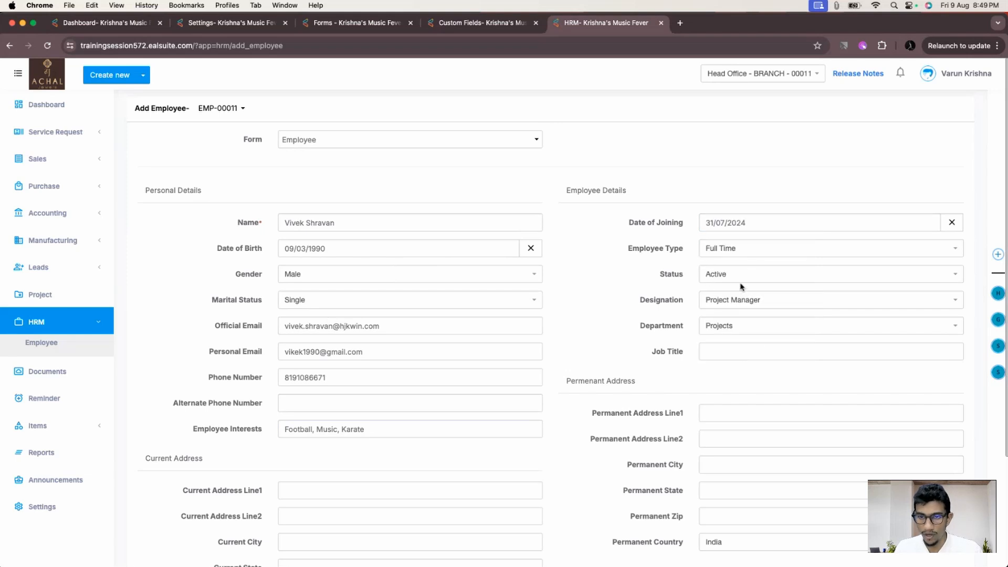
left_click(731, 300)
left_click(732, 349)
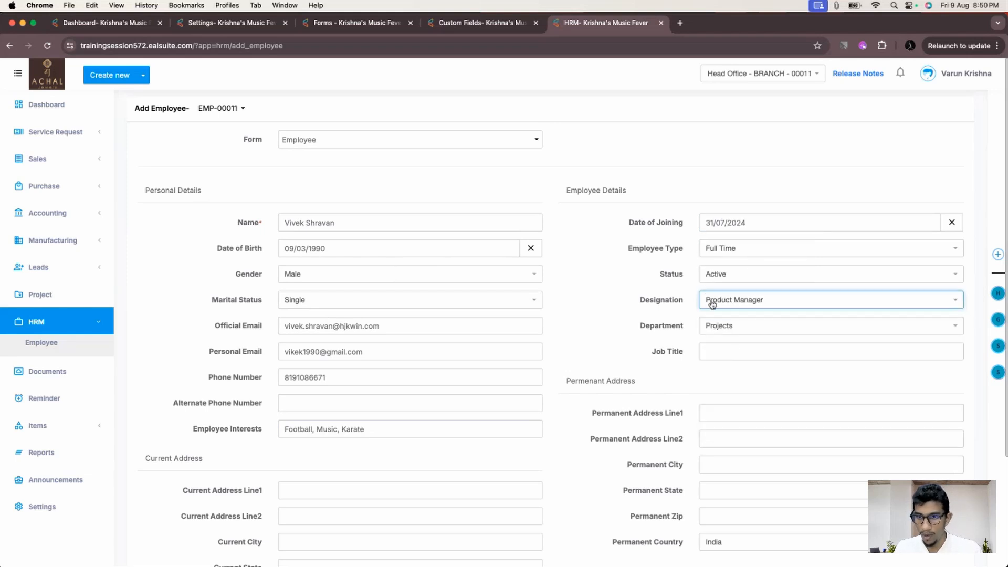
left_click(716, 329)
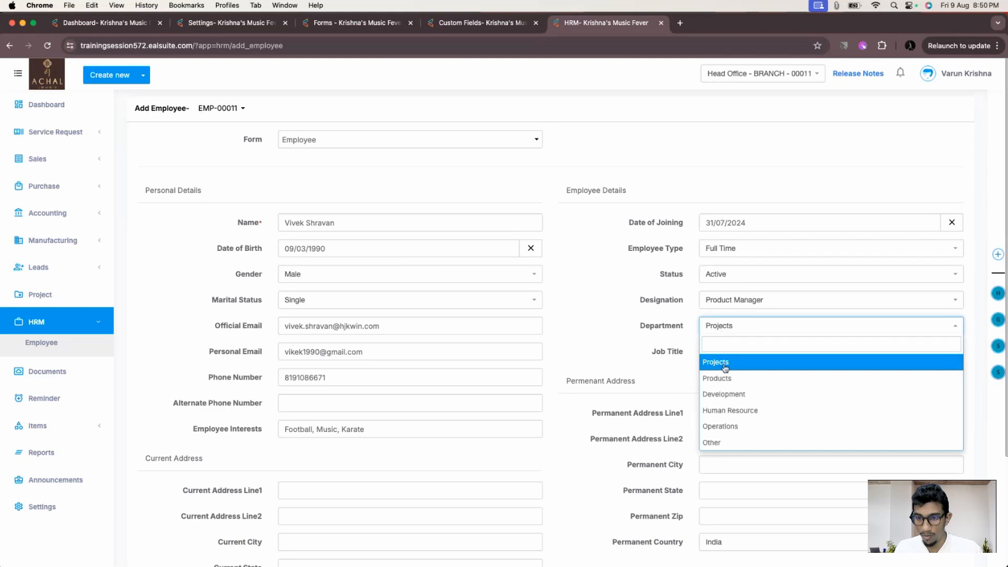
left_click(725, 370)
left_click(716, 353)
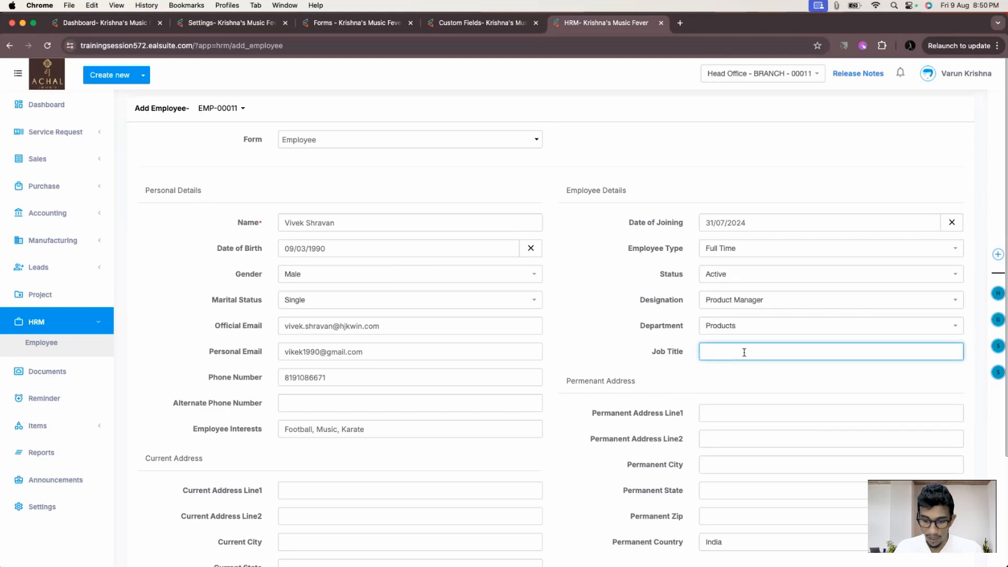
type("Ass")
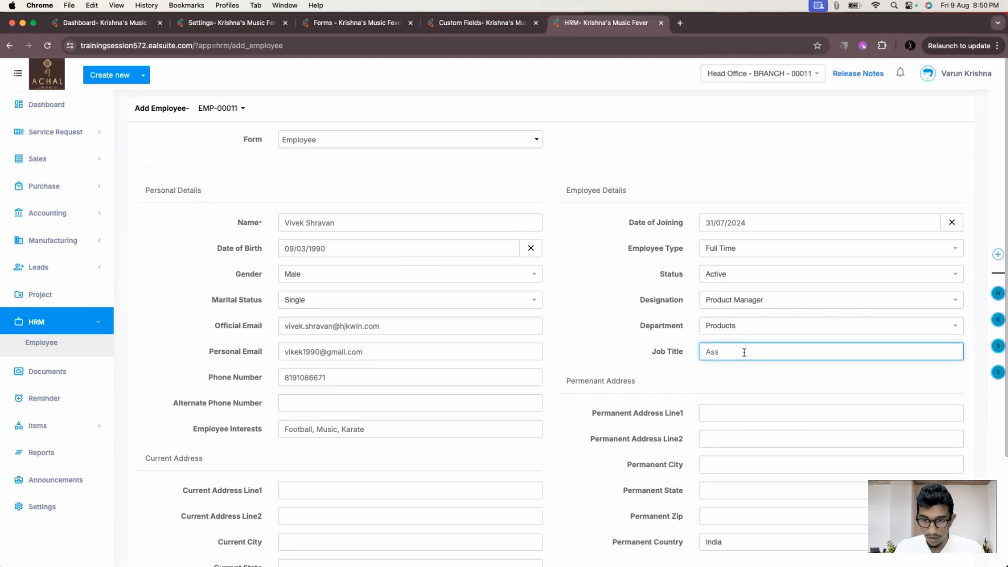
type("ociate Pro")
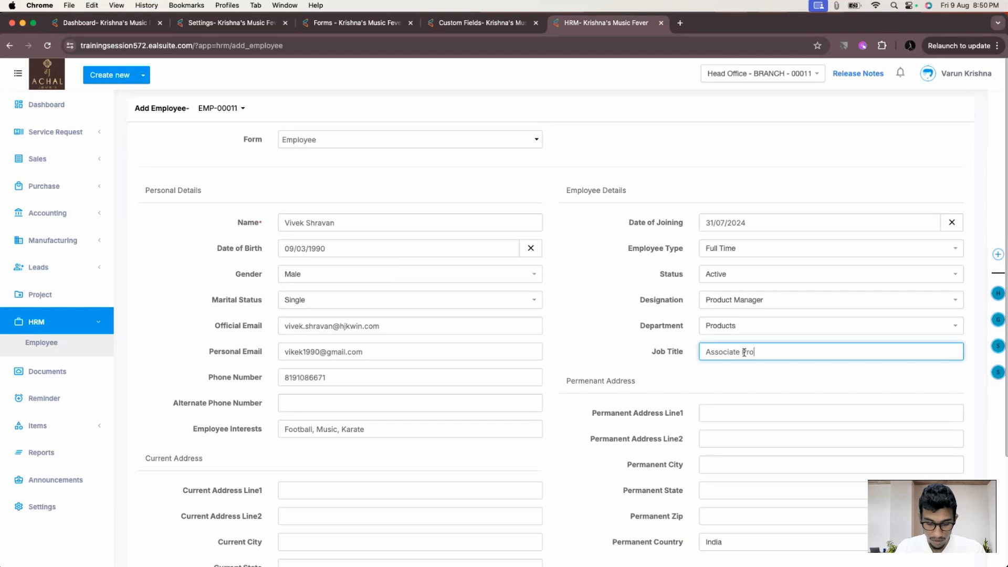
type("duct Manager")
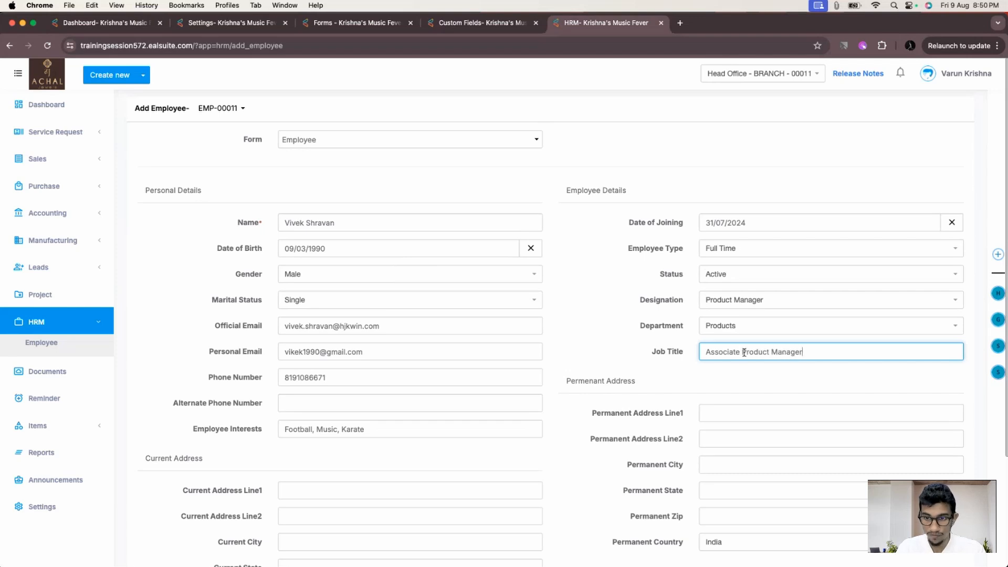
- Enter the current address first line and move the landmark text into the second line
scroll(515, 299, "down", 5)
left_click(442, 347)
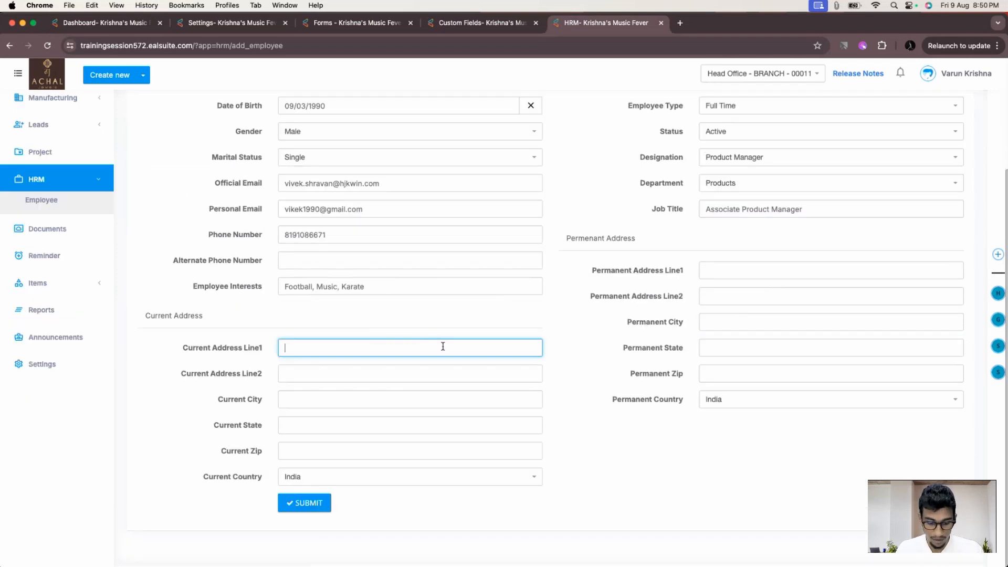
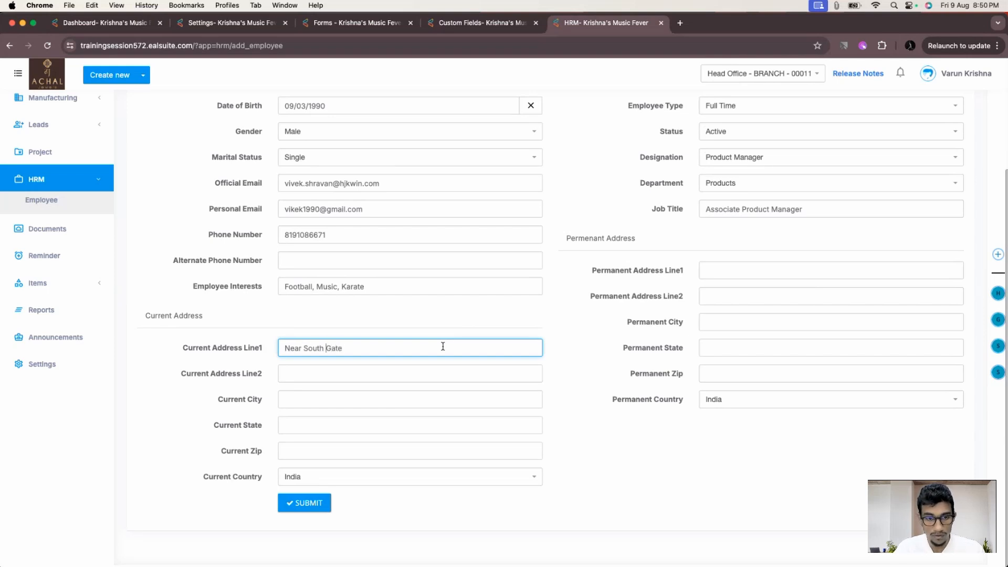
key("super+Left")
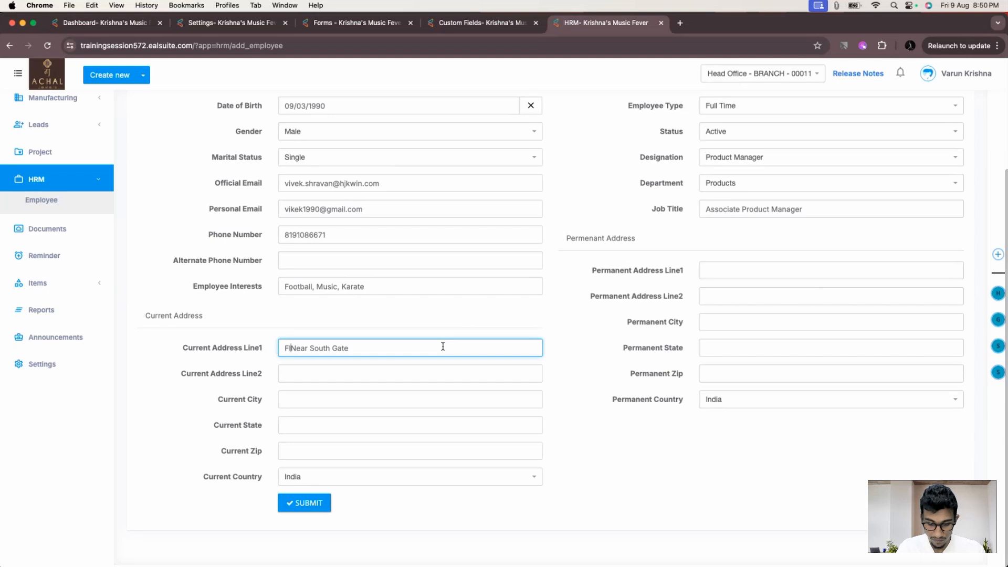
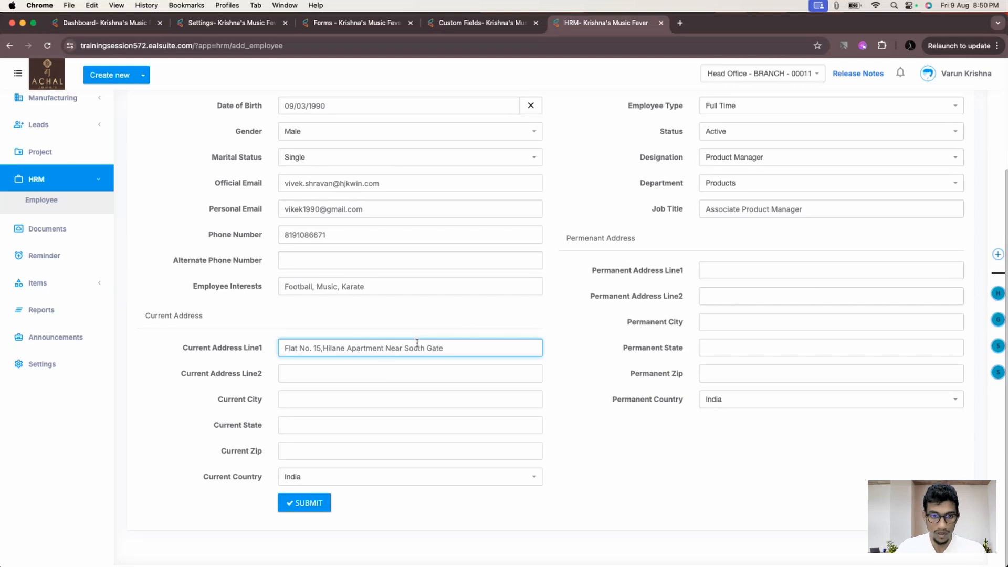
key("Right")
key("Right")
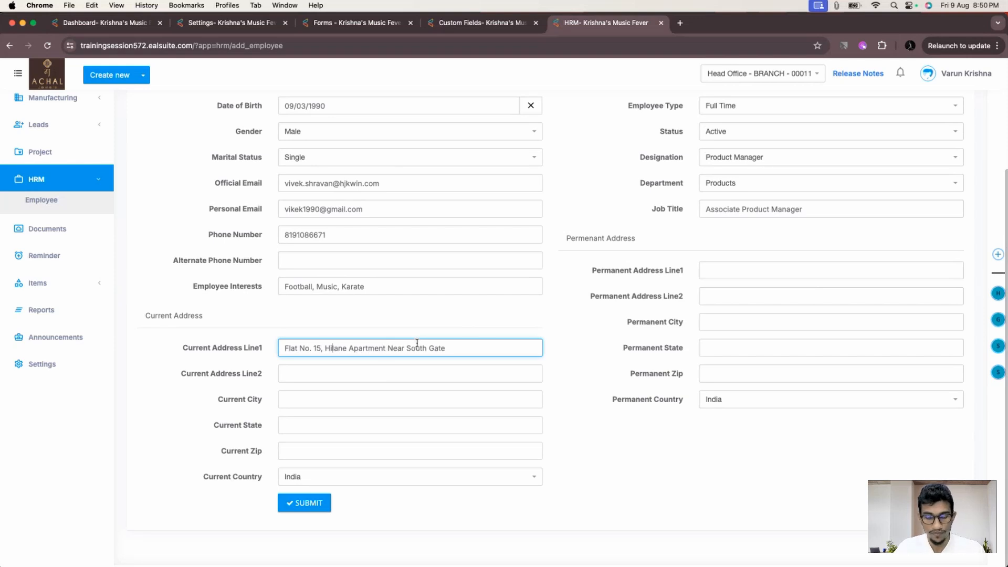
key("Right")
key("Right")
key("Right")
key("Right")
key("Right")
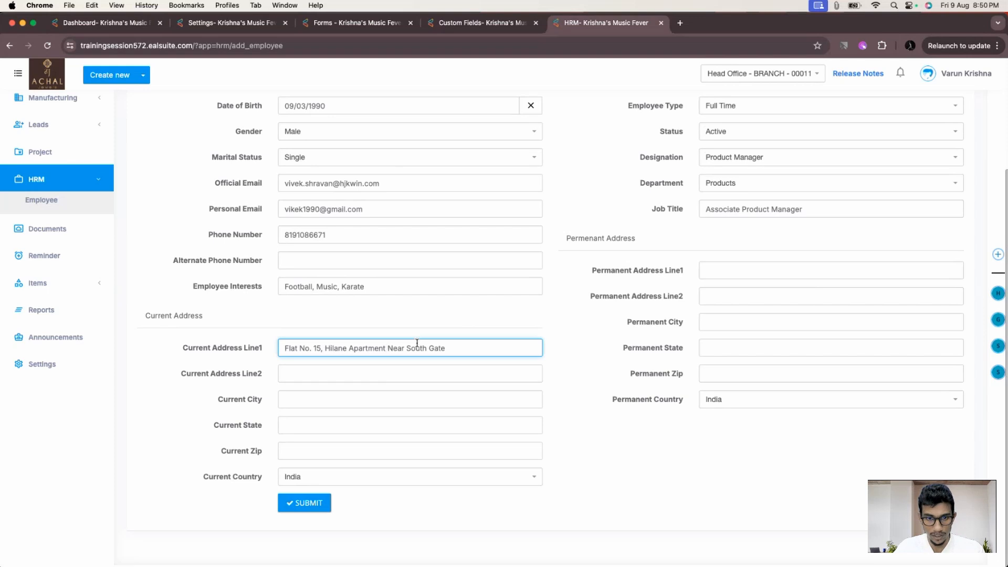
key("shift+alt+Right")
key("shift+alt+Right")
key("shift+alt+Right")
key("super+c")
key("BackSpace")
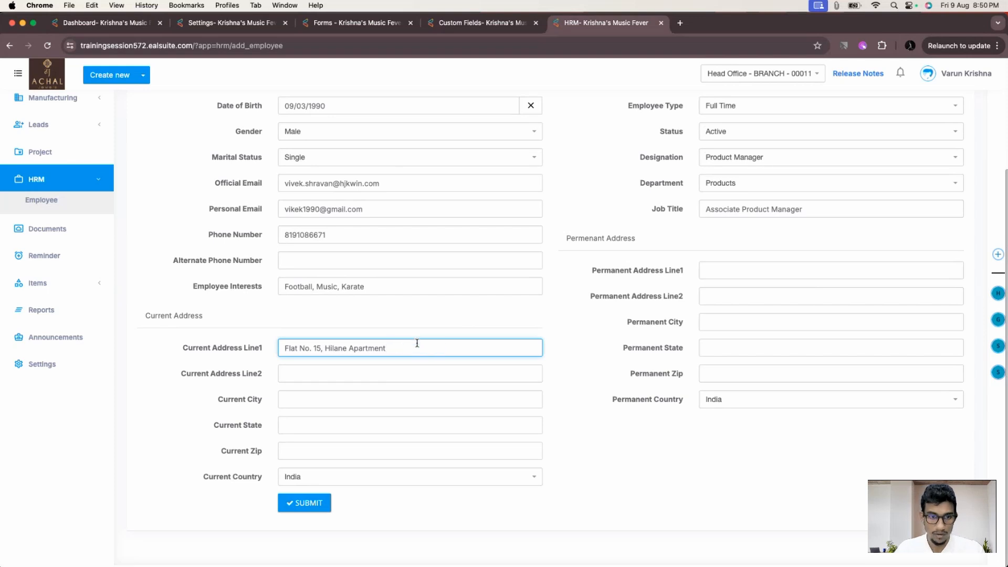
left_click(370, 374)
key("super+v")
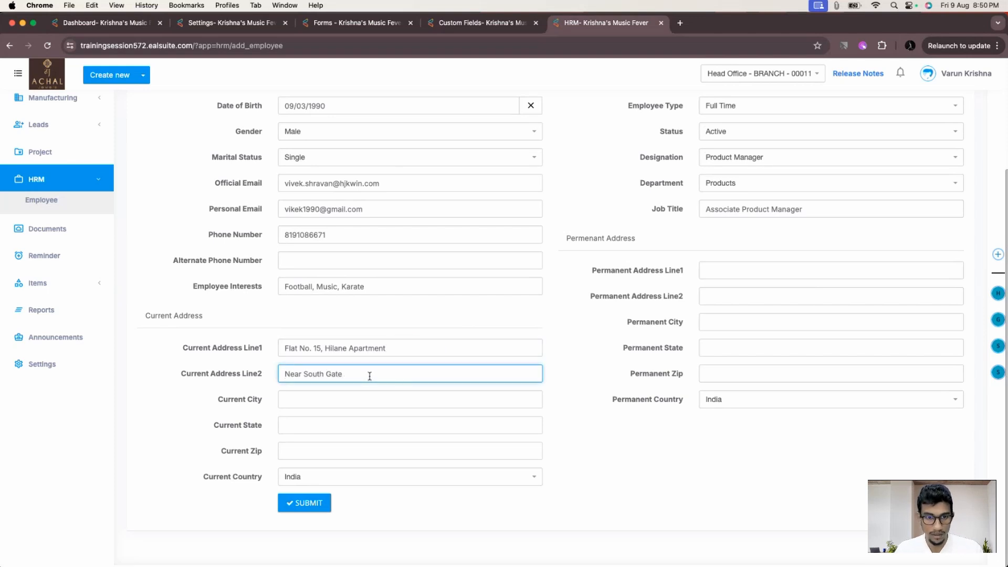
- Fill in the current address city, state and zip code
left_click(347, 402)
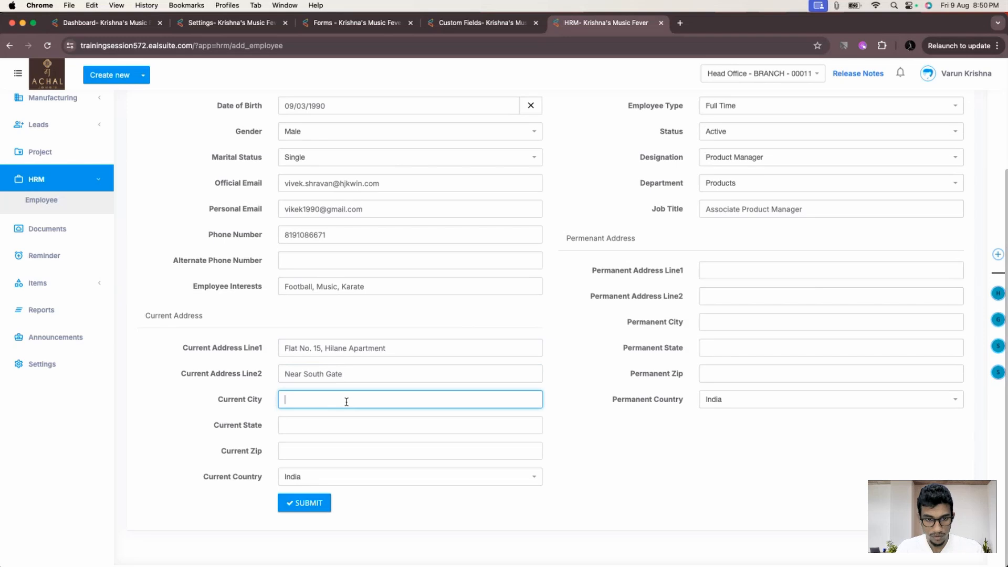
type("K")
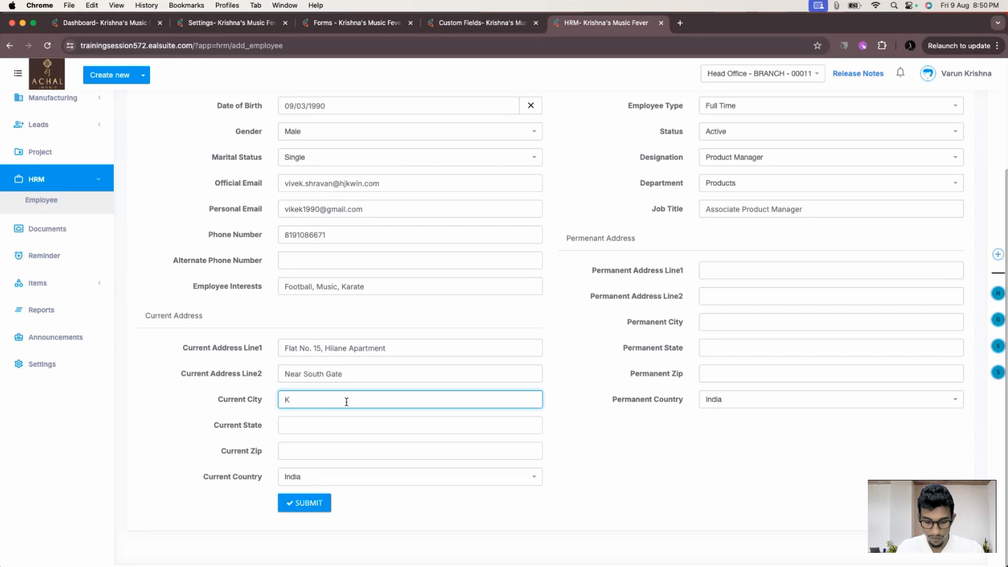
type("ozhikode")
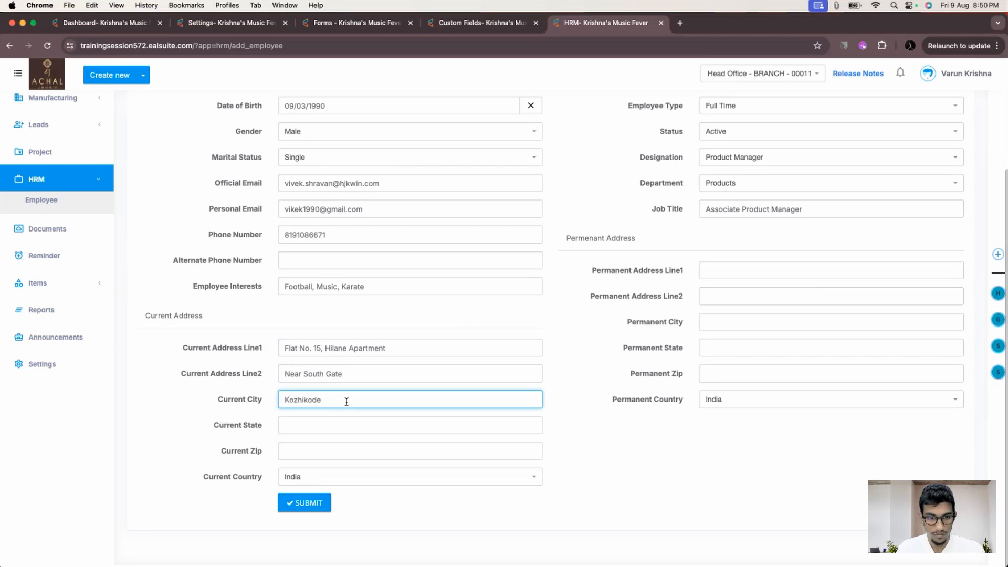
key("Tab")
type("Keraa")
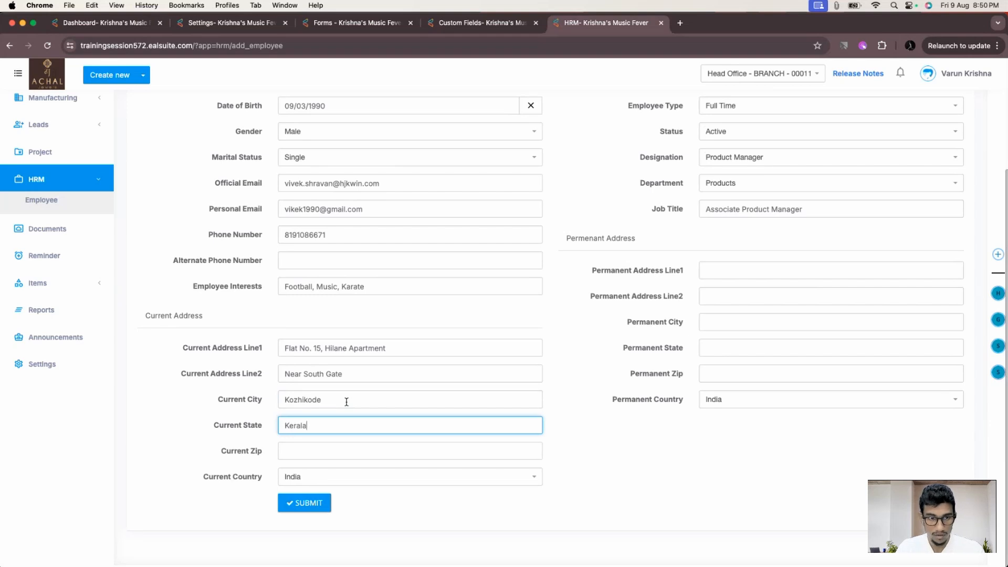
left_click(323, 448)
type("6")
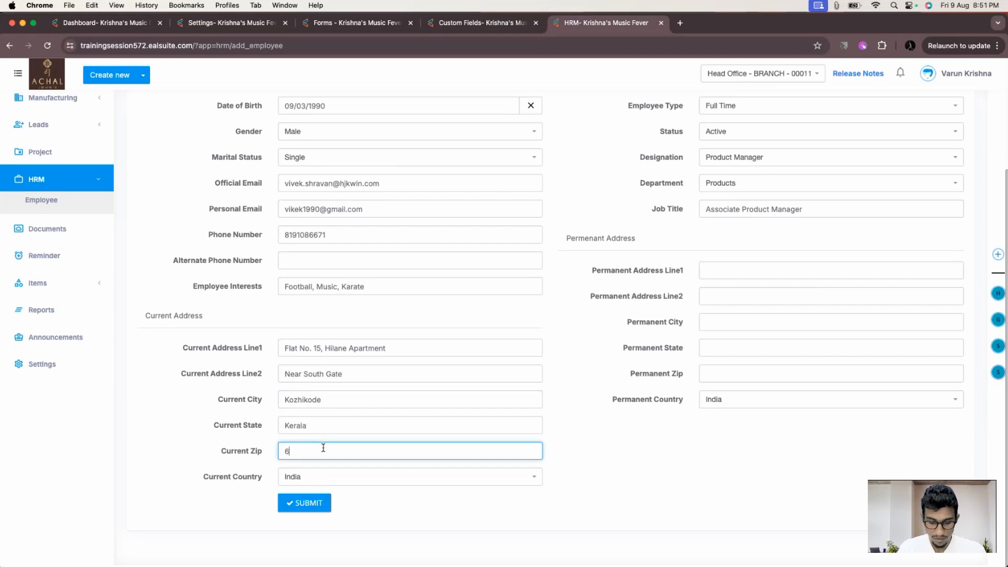
type("73004")
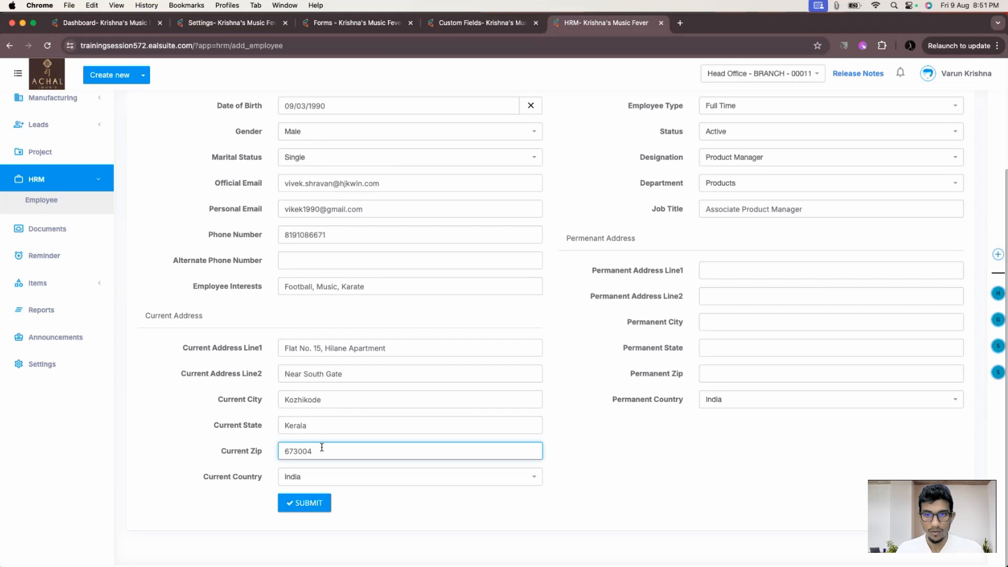
- Copy the current address lines 1 and 2 into the permanent address lines
left_click(709, 348)
left_click(733, 268)
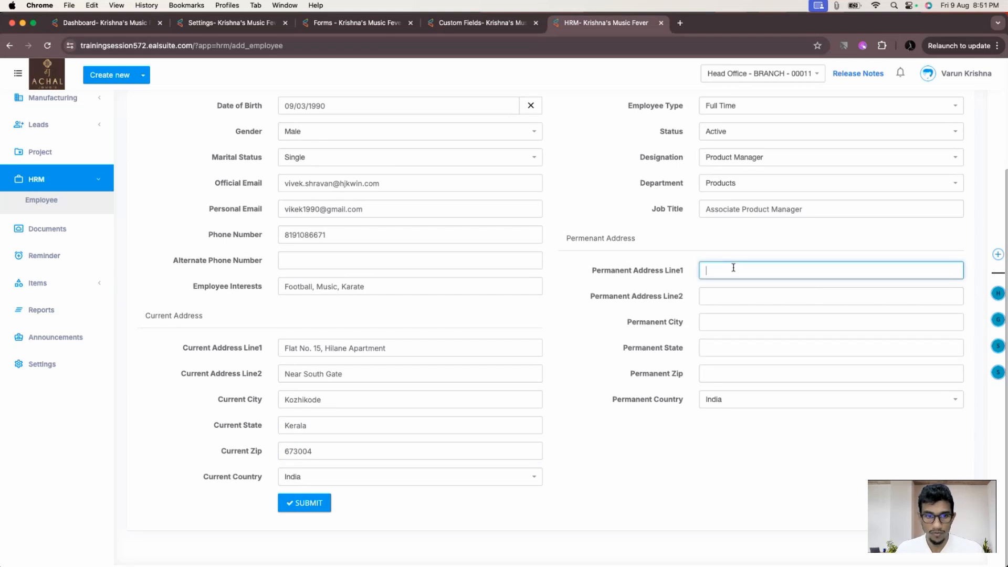
left_click_drag(405, 353, 233, 351)
key("ctrl+c")
left_click(717, 268)
key("ctrl+v")
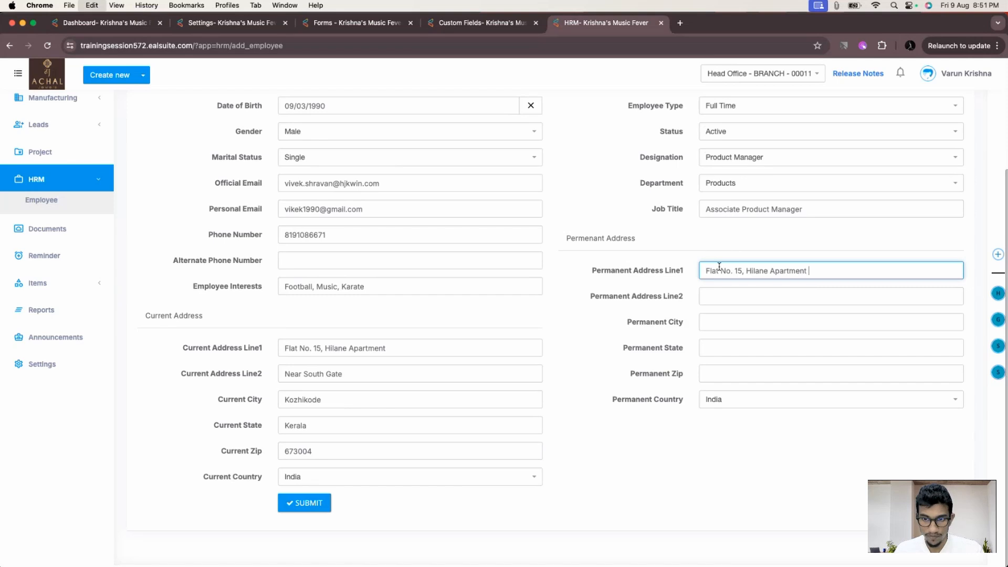
left_click(300, 378)
triple_click(337, 372)
key("ctrl+c")
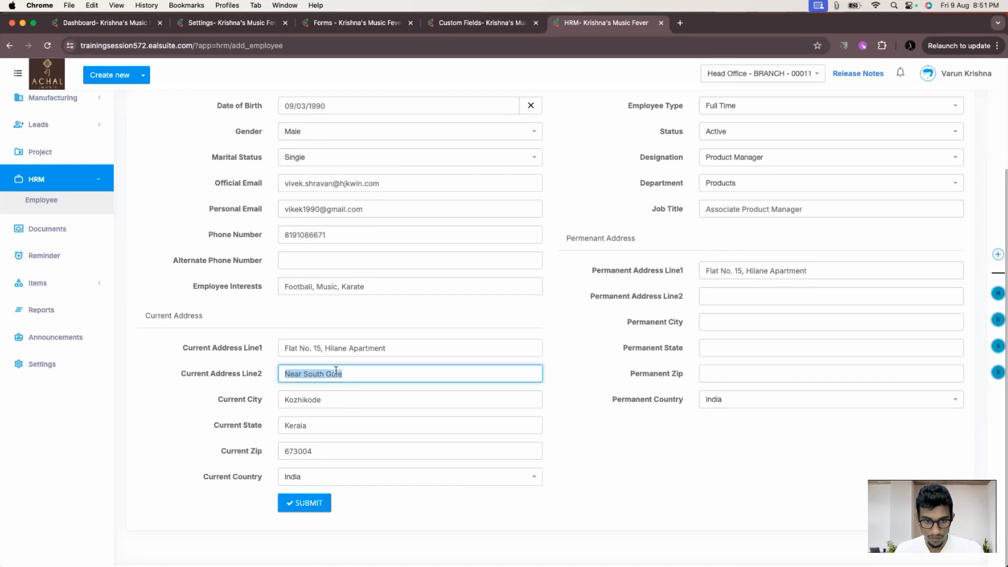
left_click(727, 295)
key("ctrl+v")
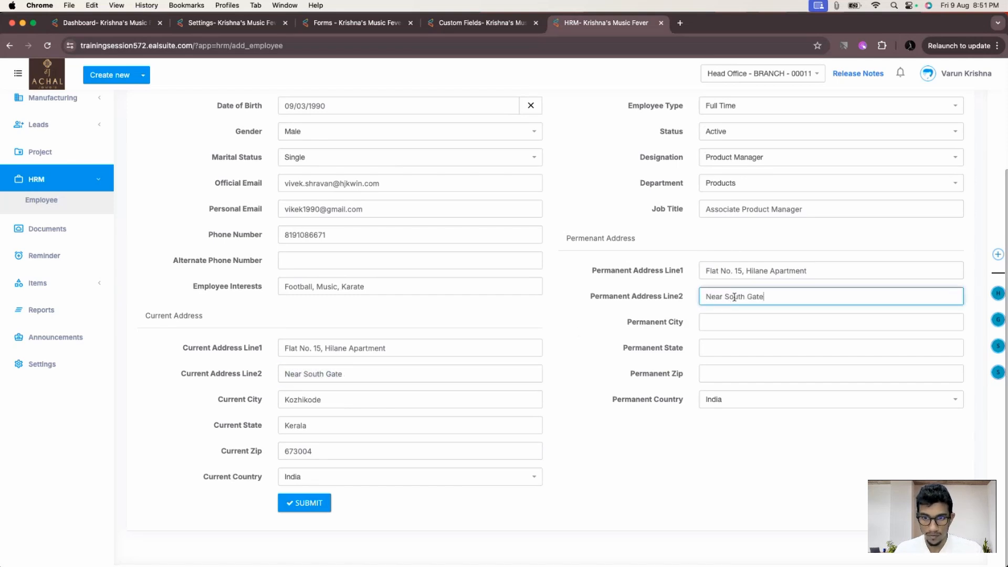
- Copy the current city, state and zip into the permanent address, then submit the employee
triple_click(311, 402)
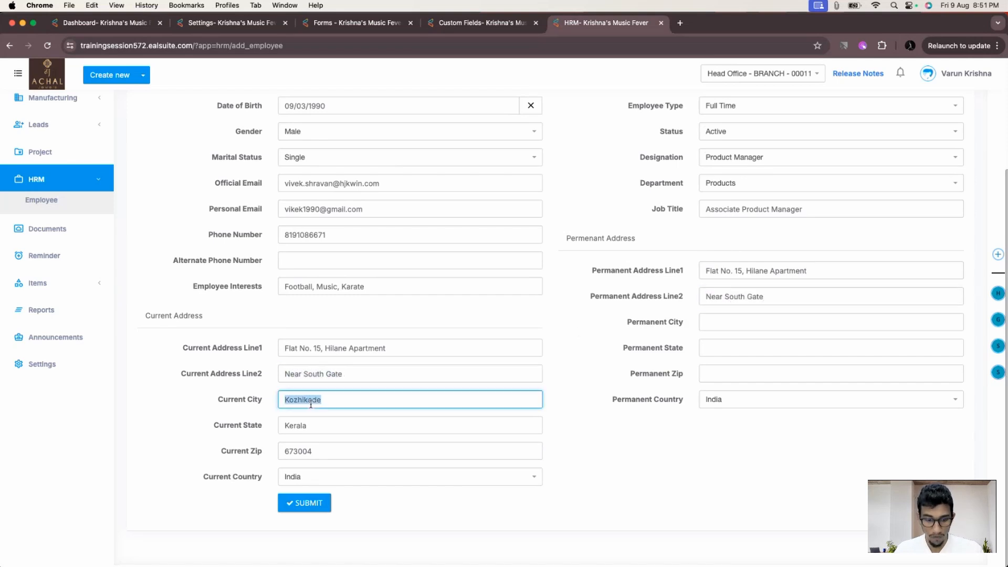
left_click(737, 318)
type("Kozhikode")
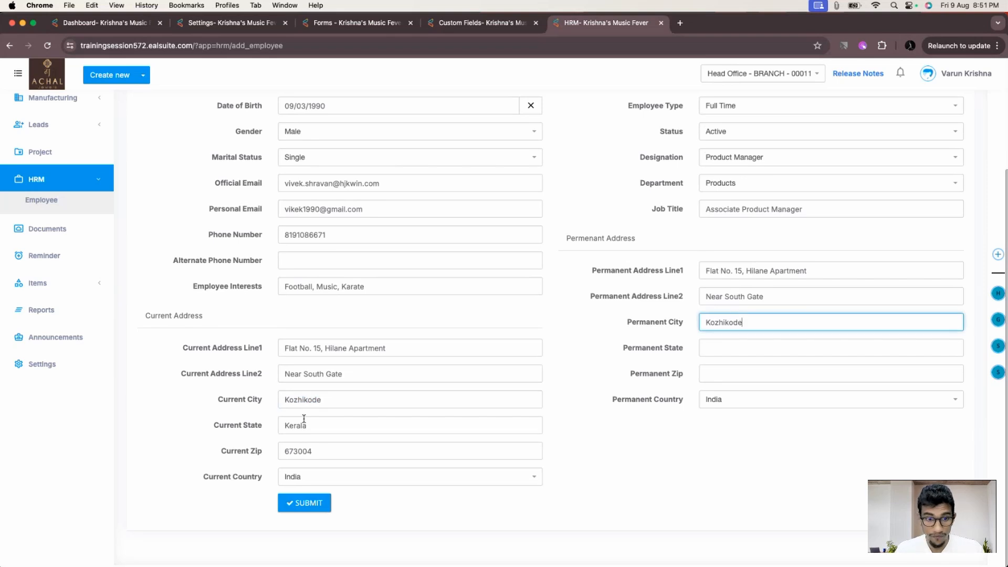
triple_click(289, 427)
key("super+c")
left_click(721, 345)
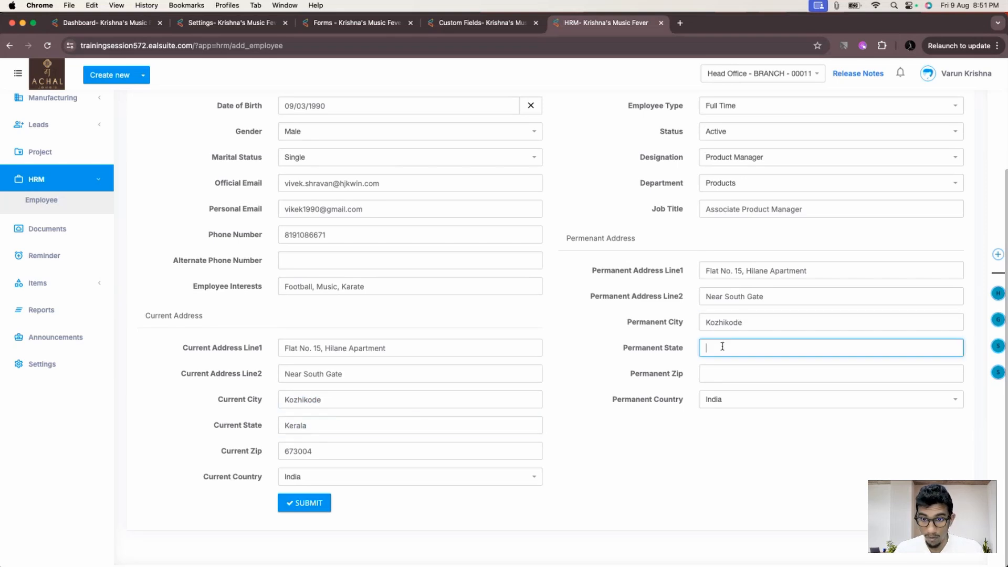
key("super+v")
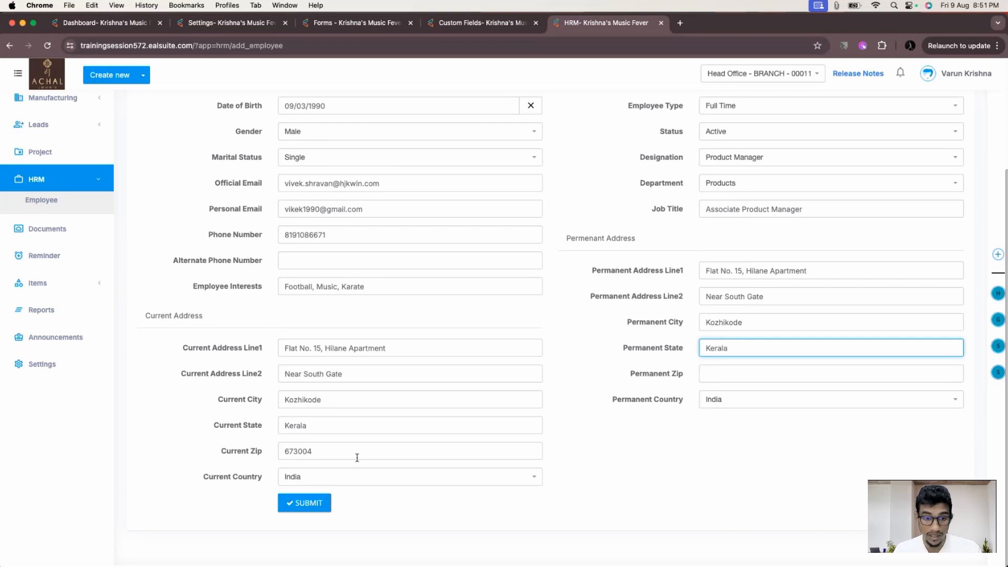
triple_click(297, 452)
key("super+c")
left_click(755, 376)
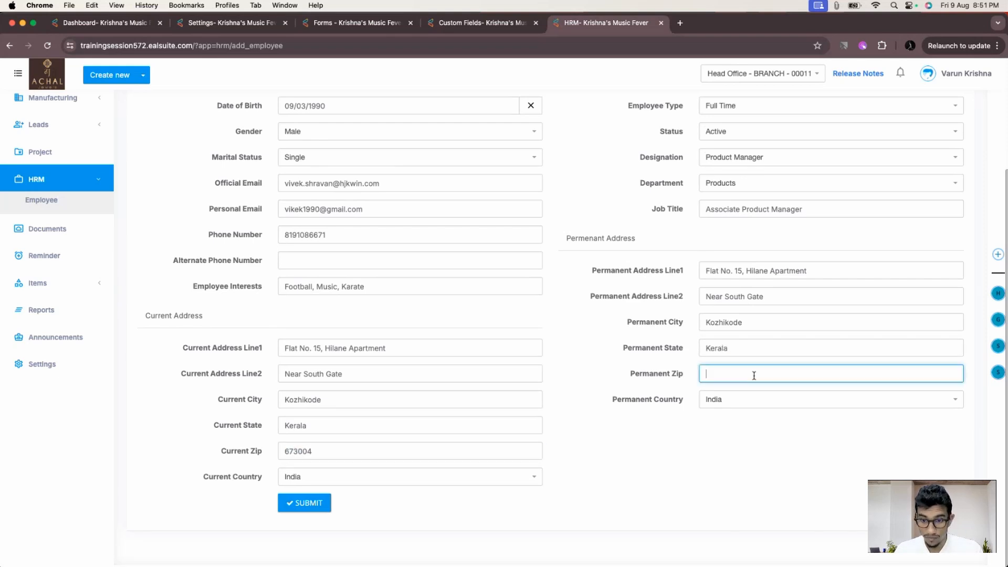
key("super+v")
left_click(322, 503)
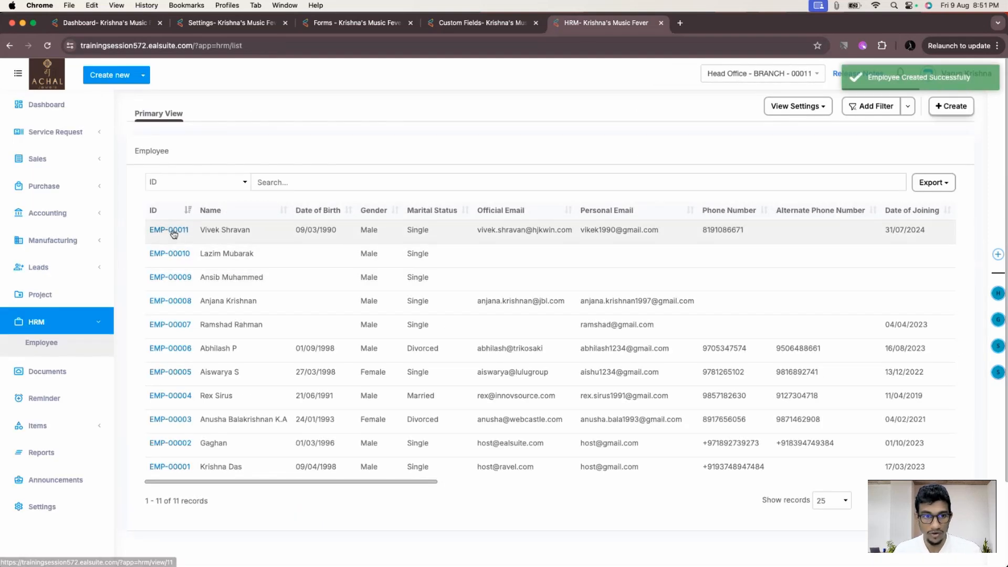
- Open the EMP-00011 record from the employee list
scroll(288, 233, "right", 10)
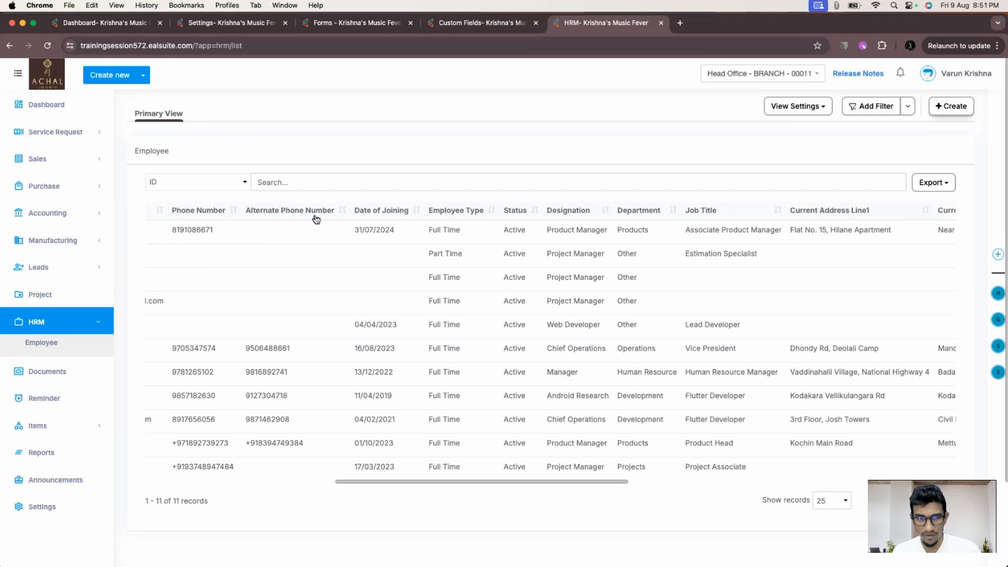
scroll(317, 220, "left", 10)
scroll(305, 229, "right", 10)
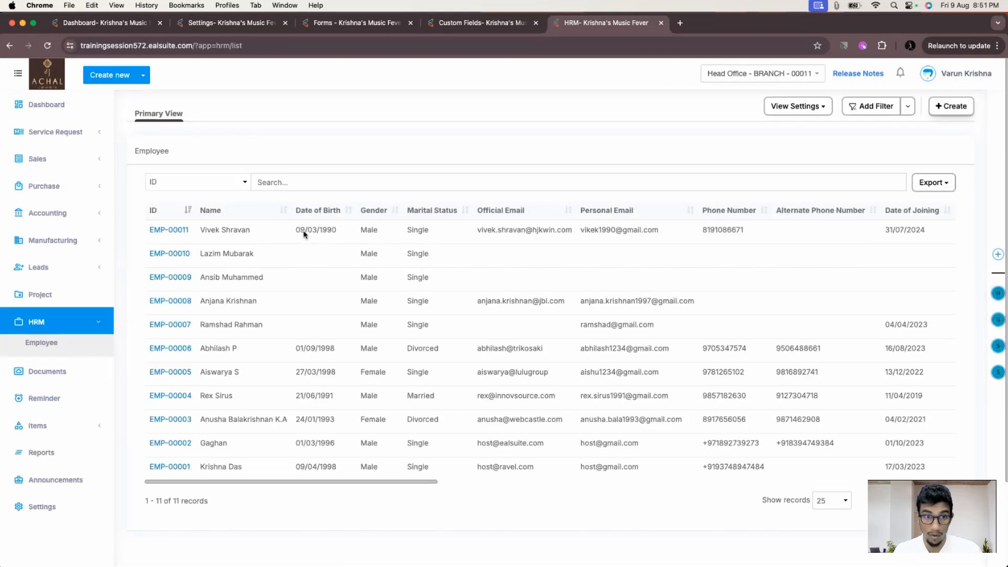
left_click(180, 231)
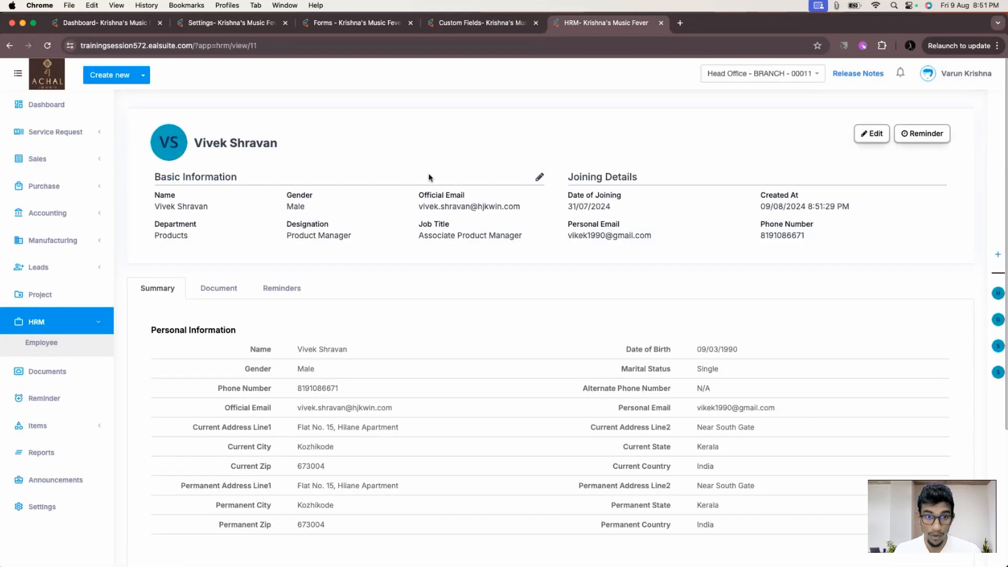
scroll(445, 273, "down", 3)
scroll(445, 273, "up", 2)
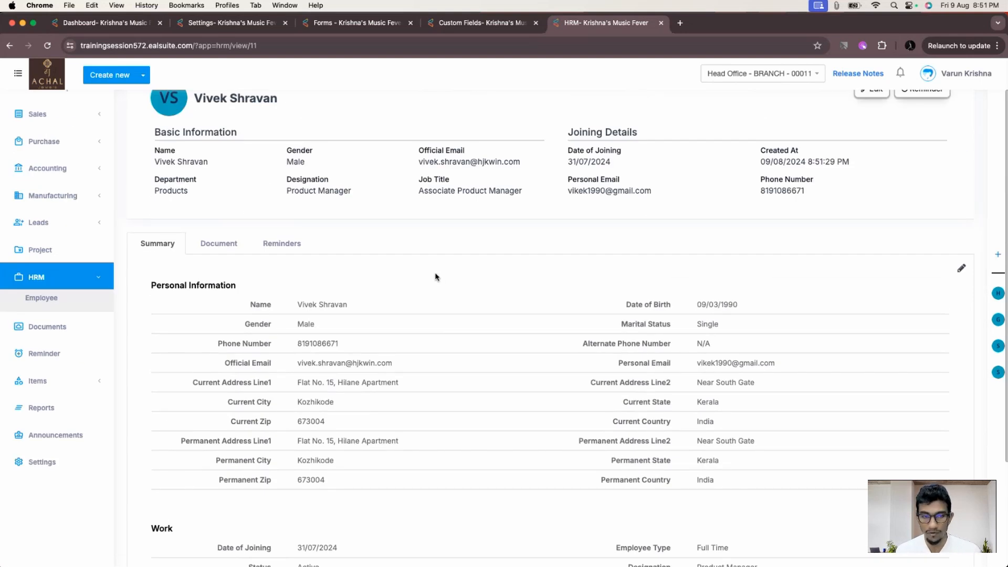
scroll(435, 276, "down", 3)
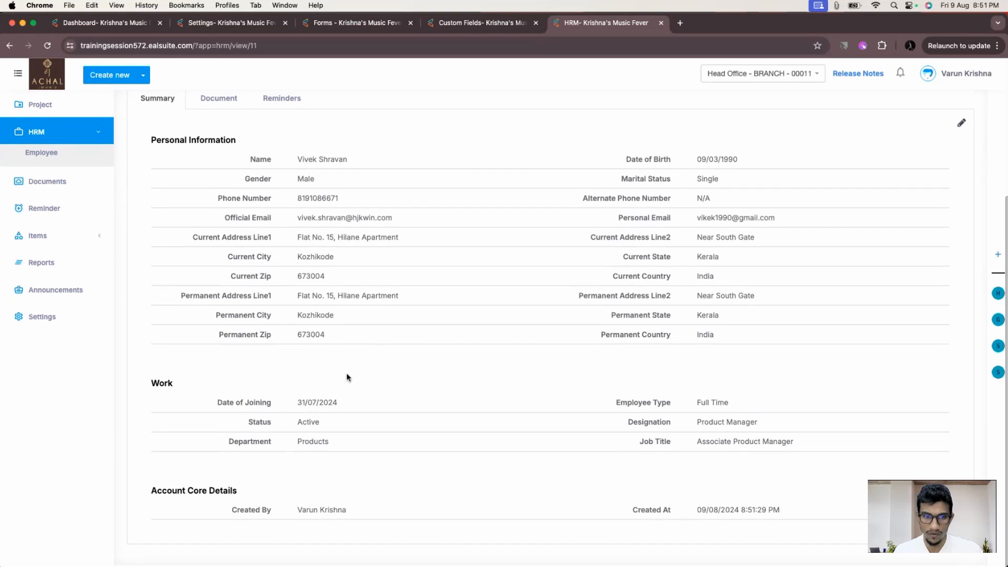
scroll(436, 375, "up", 1)
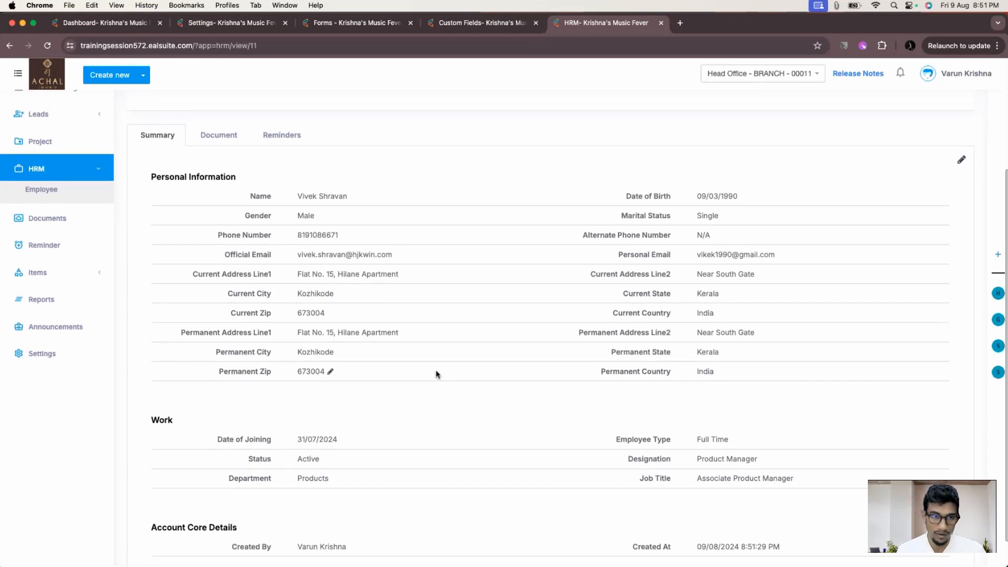
scroll(436, 374, "down", 1)
scroll(434, 340, "up", 4)
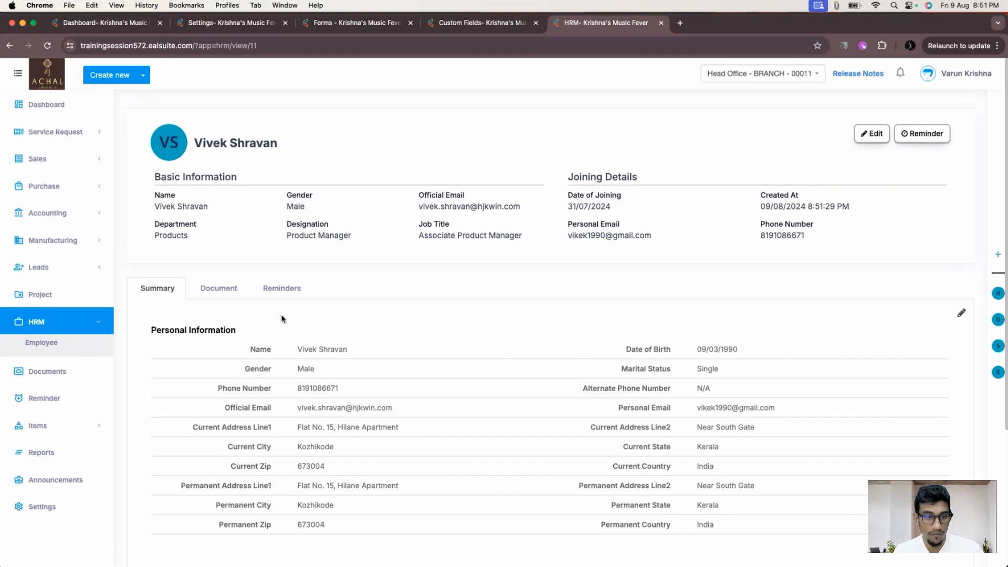
scroll(281, 316, "down", 4)
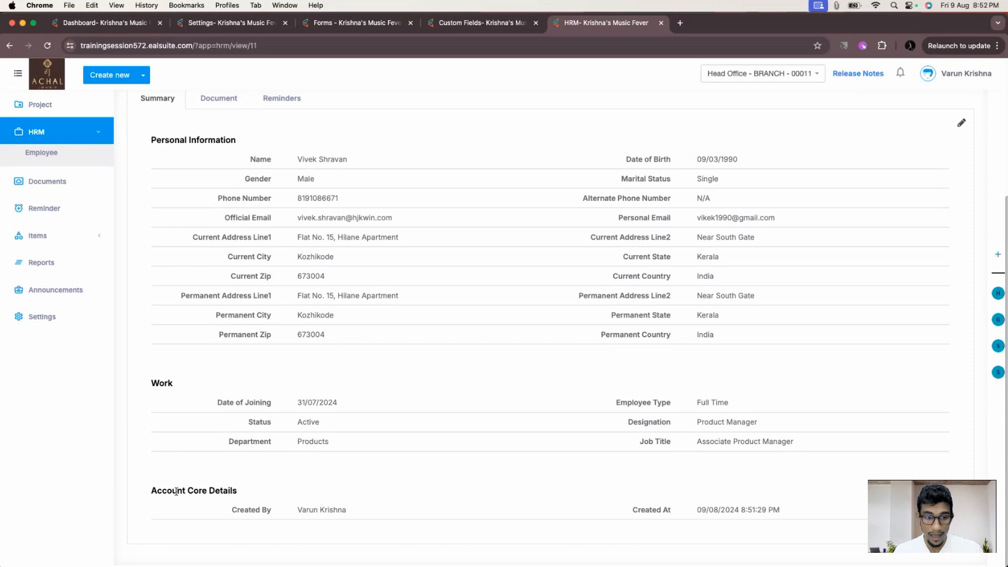
scroll(492, 404, "up", 4)
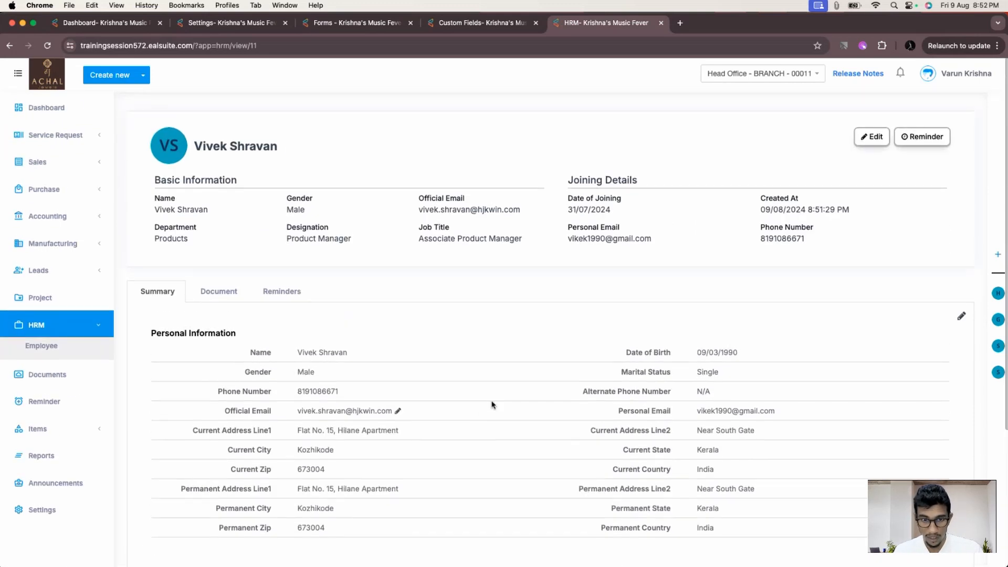
mouse_move(355, 353)
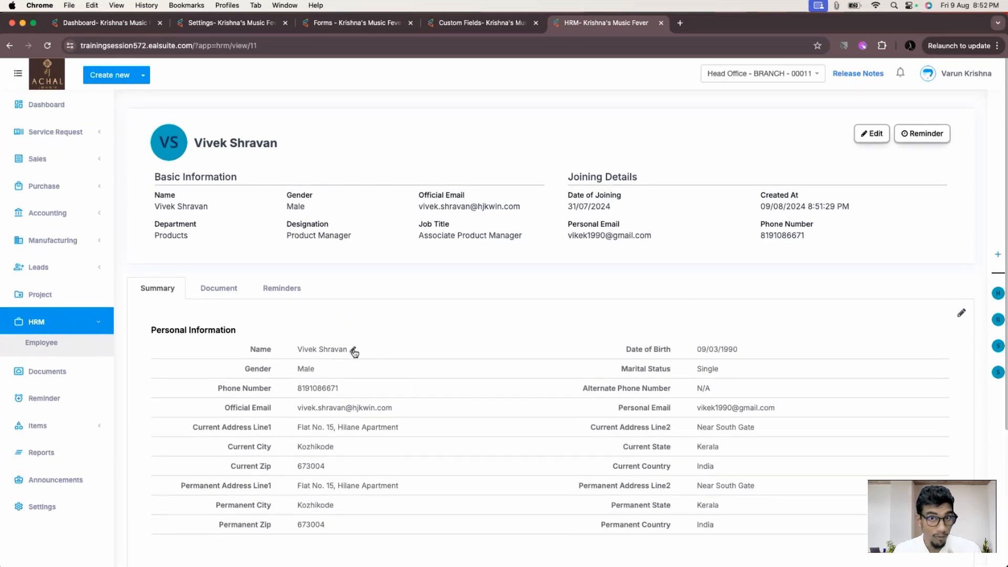
mouse_move(349, 377)
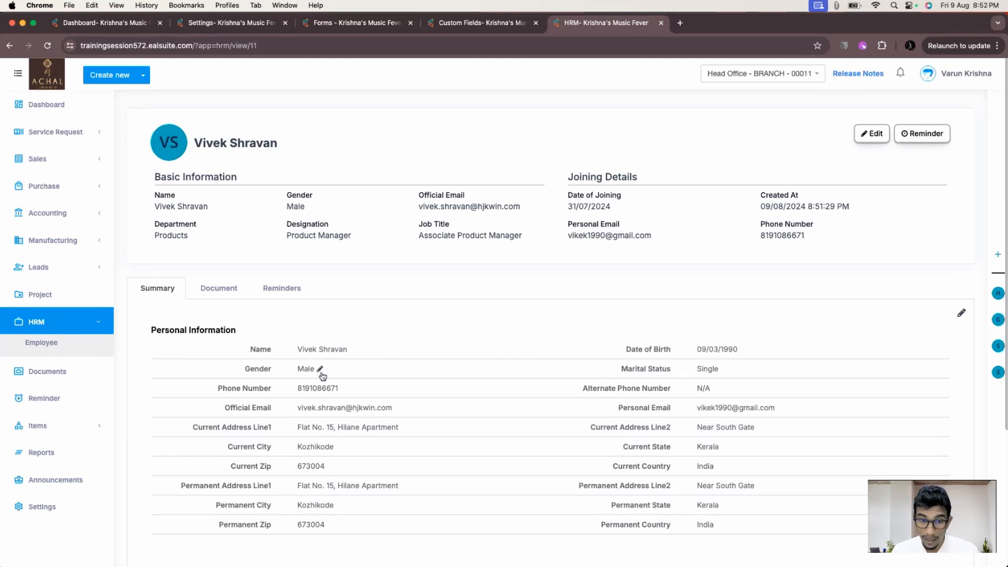
mouse_move(344, 394)
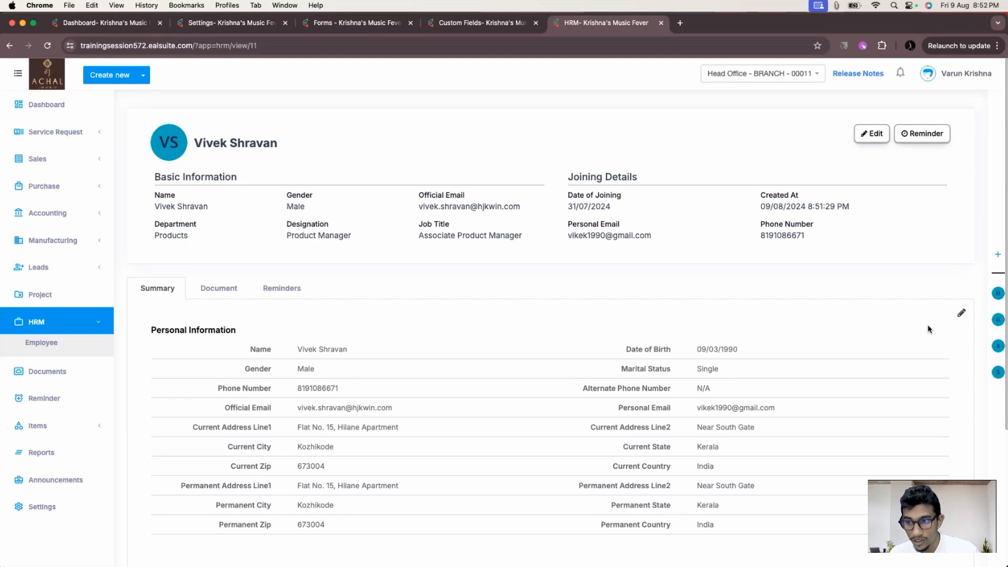
- Open the employee record's Update View Layout editor and review its groups, leaving Personal Information's name unchanged
left_click(962, 316)
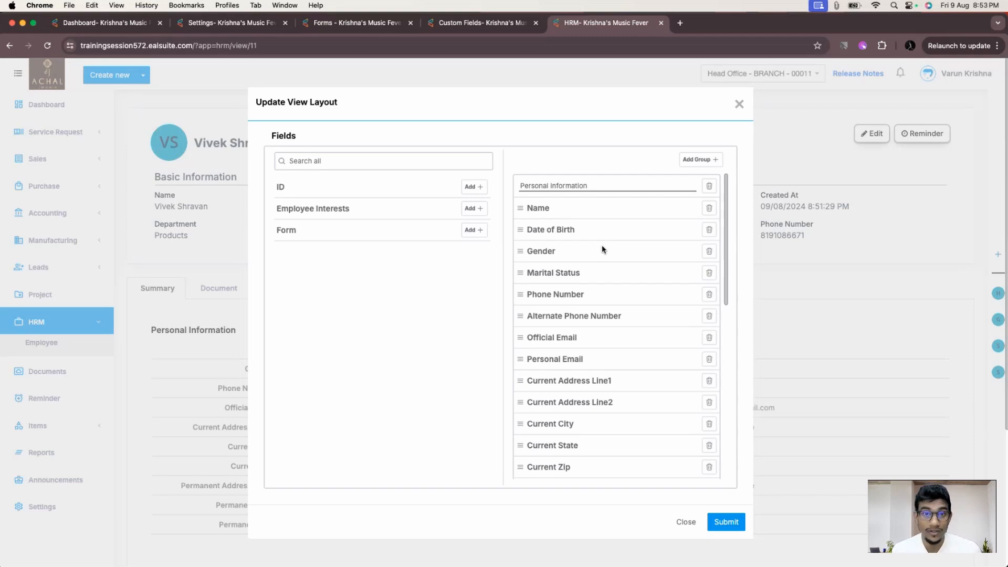
scroll(602, 245, "down", 1)
scroll(602, 244, "up", 1)
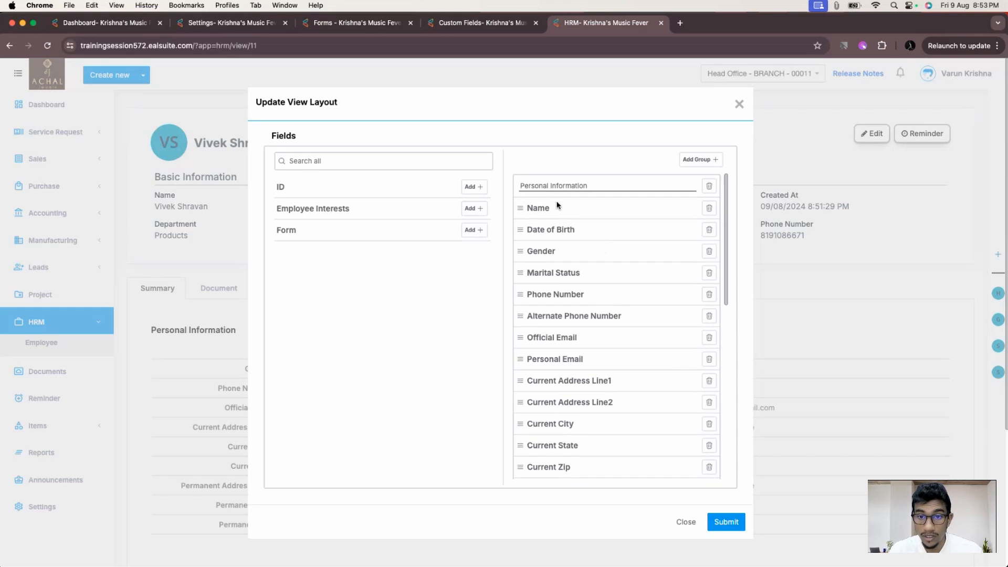
scroll(597, 247, "down", 10)
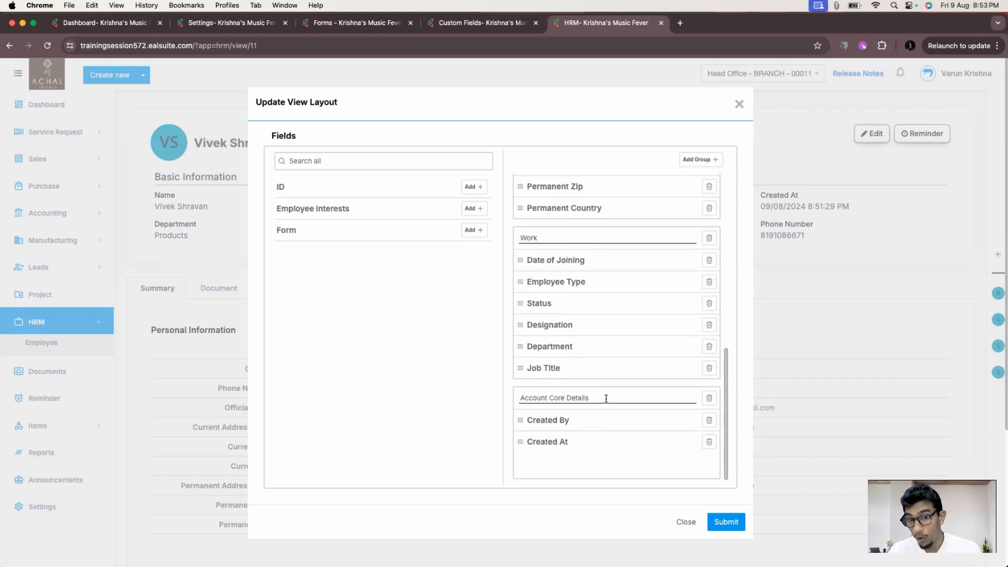
scroll(606, 398, "up", 10)
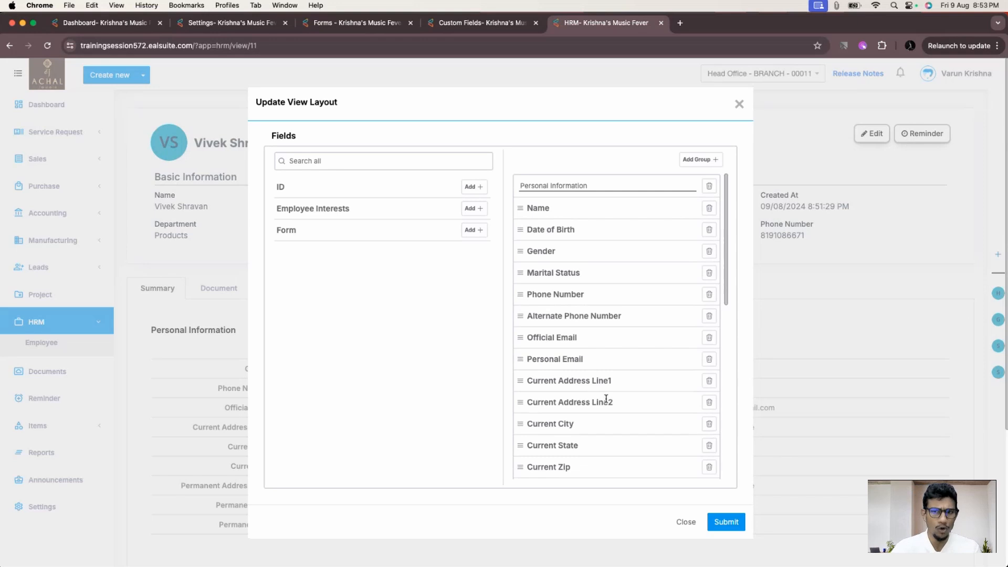
triple_click(582, 185)
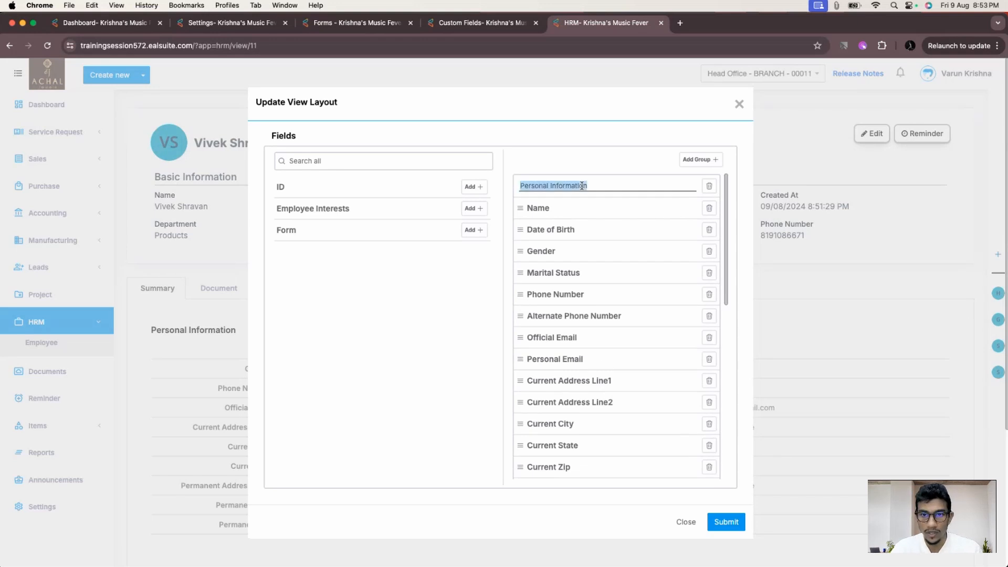
left_click(582, 185)
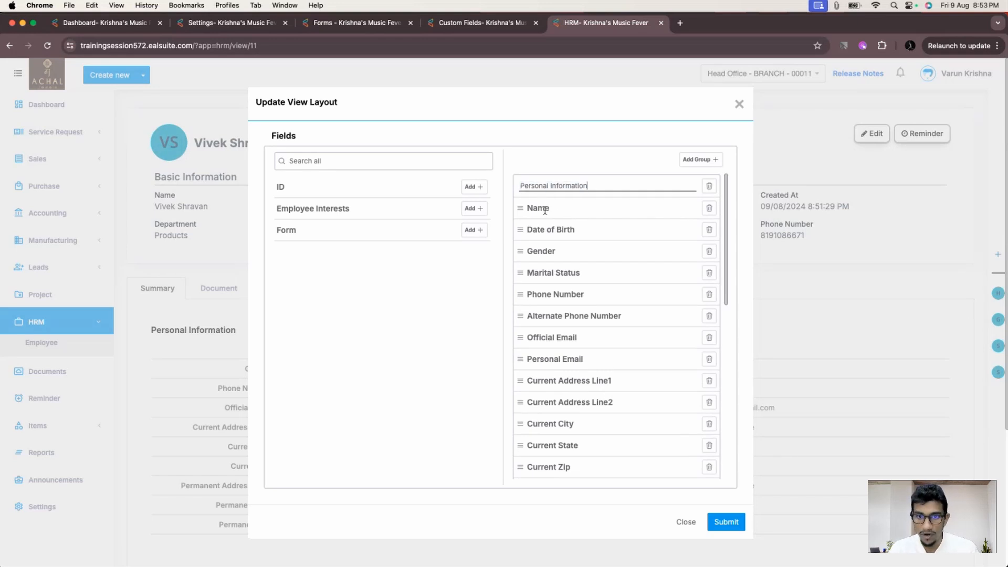
scroll(549, 273, "down", 2)
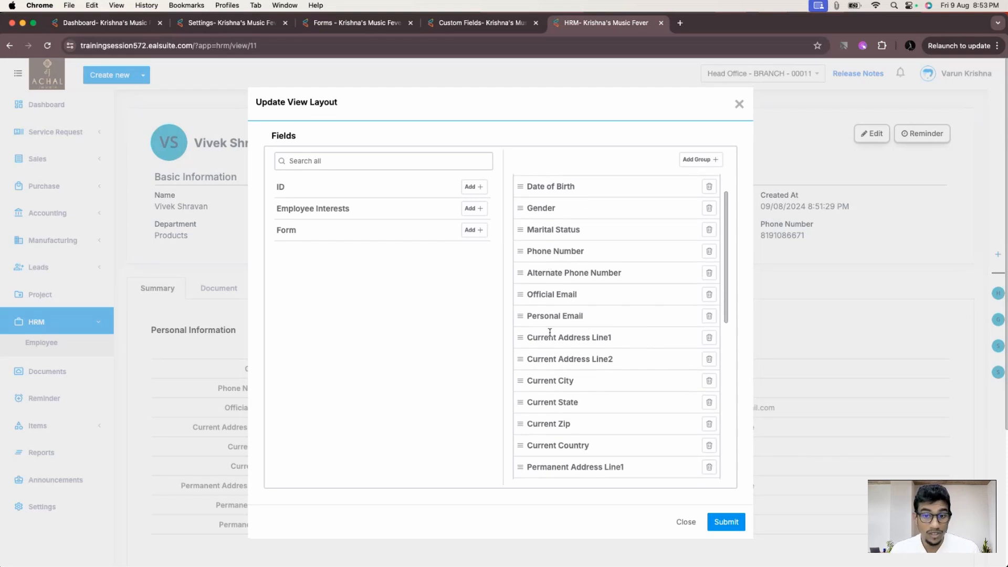
- Remove the current and permanent address fields, including Current State, Zip and Country, from Personal Information
left_click(709, 338)
left_click(709, 337)
left_click(709, 337)
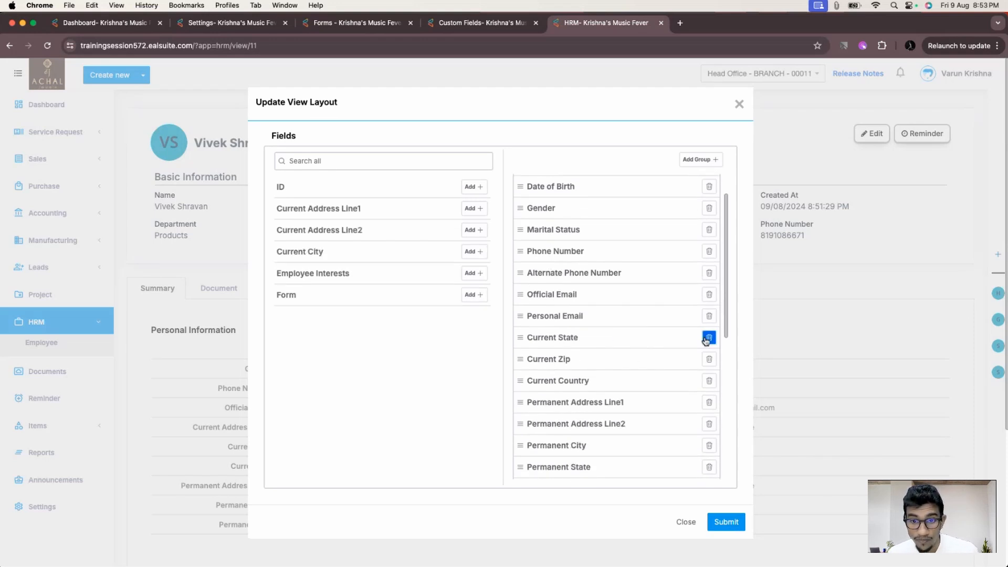
left_click(709, 338)
left_click(709, 337)
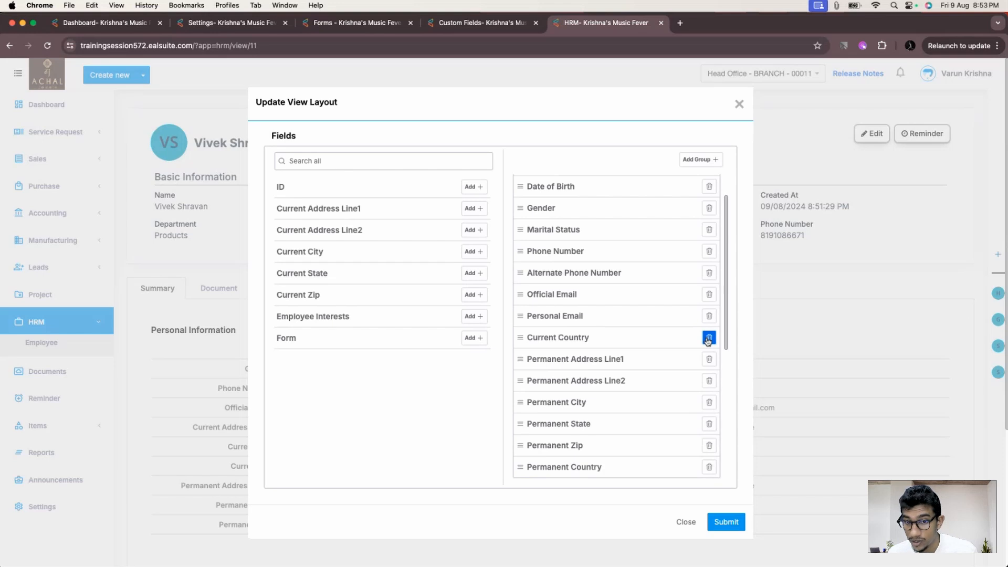
left_click(710, 338)
left_click(709, 338)
left_click(709, 337)
left_click(709, 337)
left_click(709, 338)
left_click(709, 338)
left_click(709, 338)
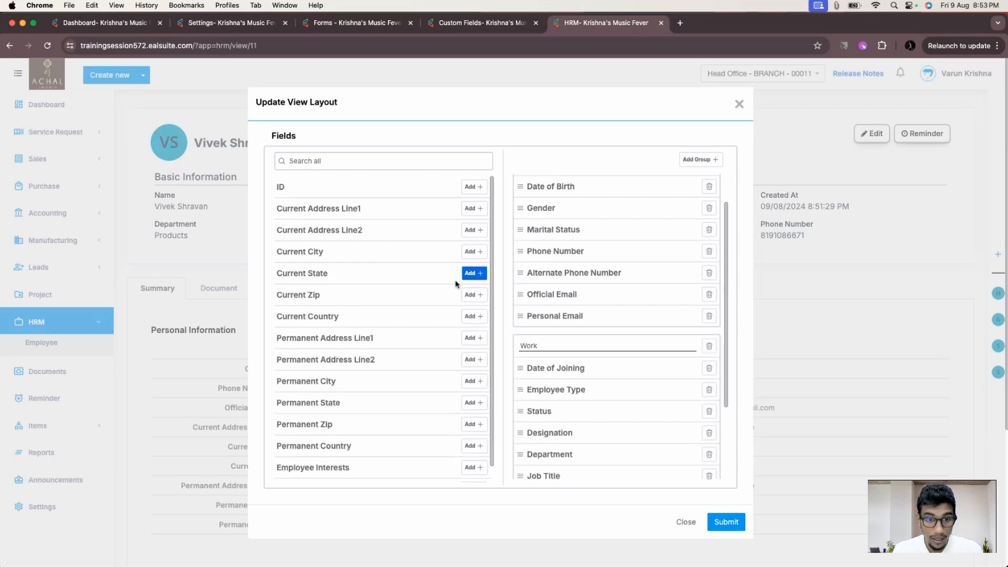
- Add Employee Interests to the Personal Information group
scroll(443, 308, "down", 1)
left_click(474, 447)
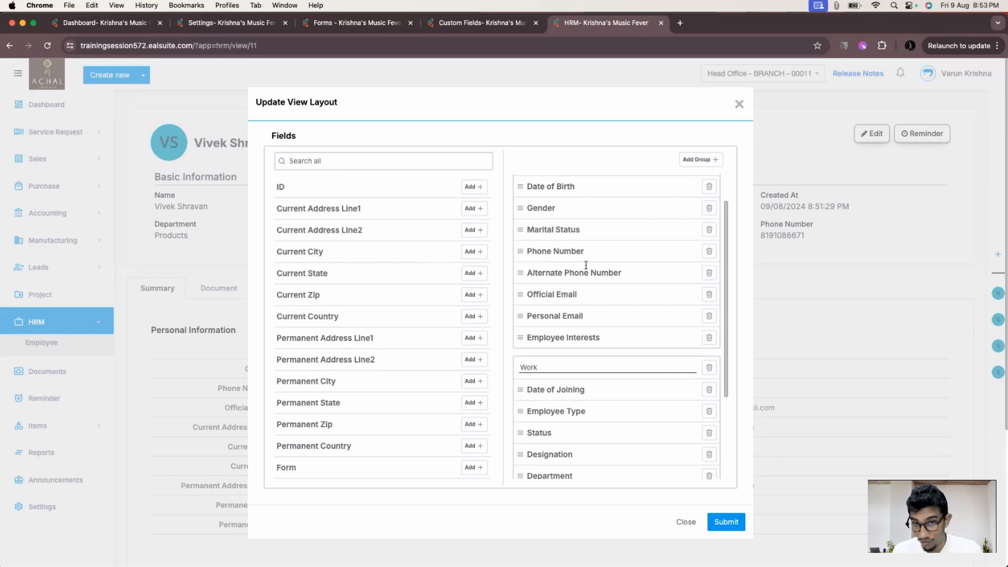
scroll(585, 263, "up", 2)
scroll(549, 354, "down", 5)
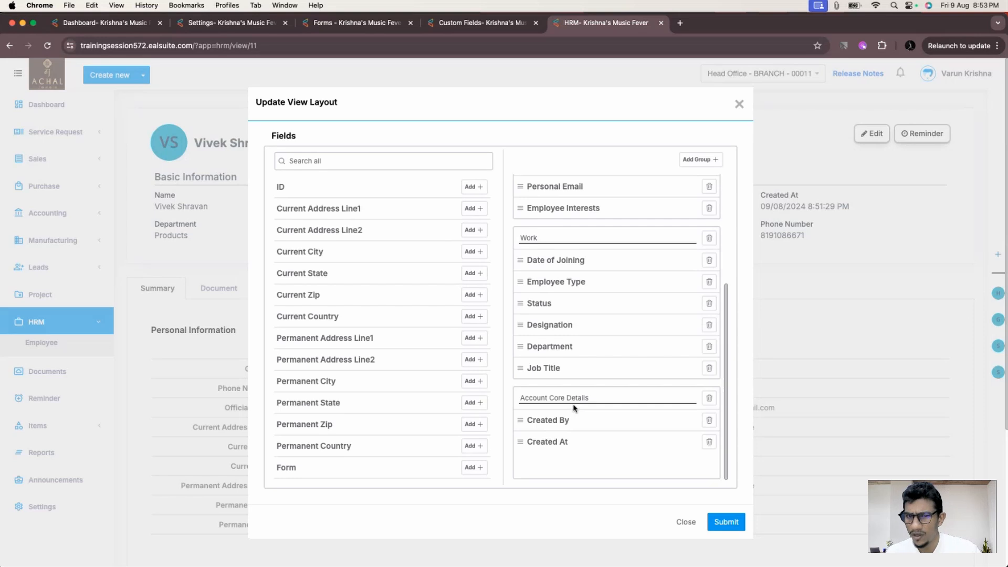
scroll(544, 356, "up", 5)
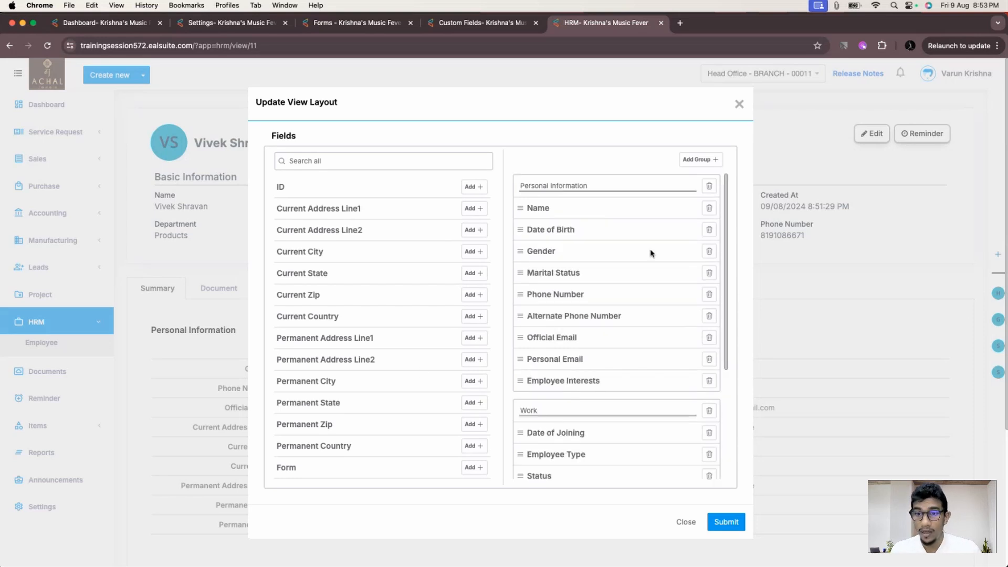
- Add a new group named Address and put Current City, Current State and Current Zip back into the layout
left_click(698, 158)
scroll(612, 263, "down", 8)
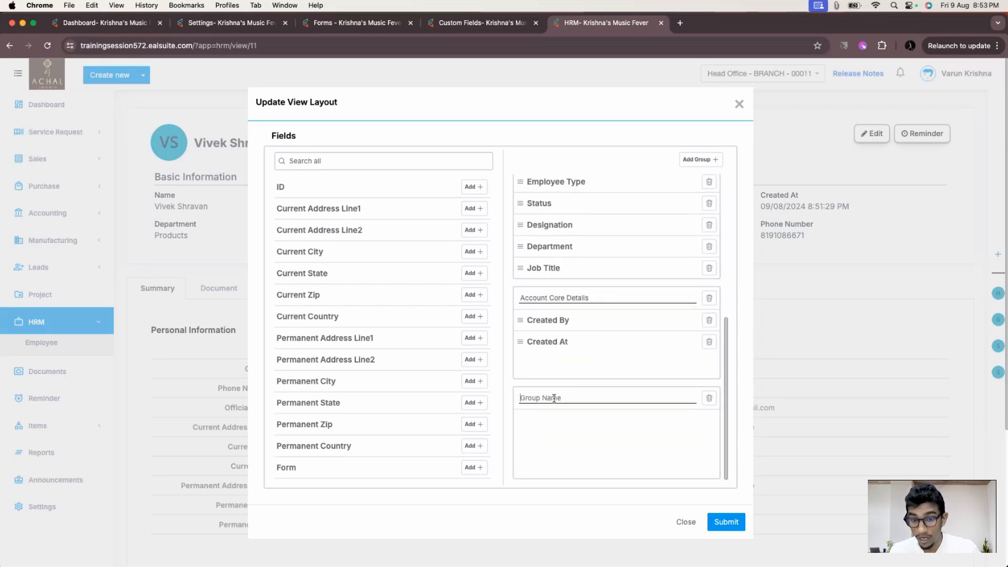
left_click(554, 398)
type("Address")
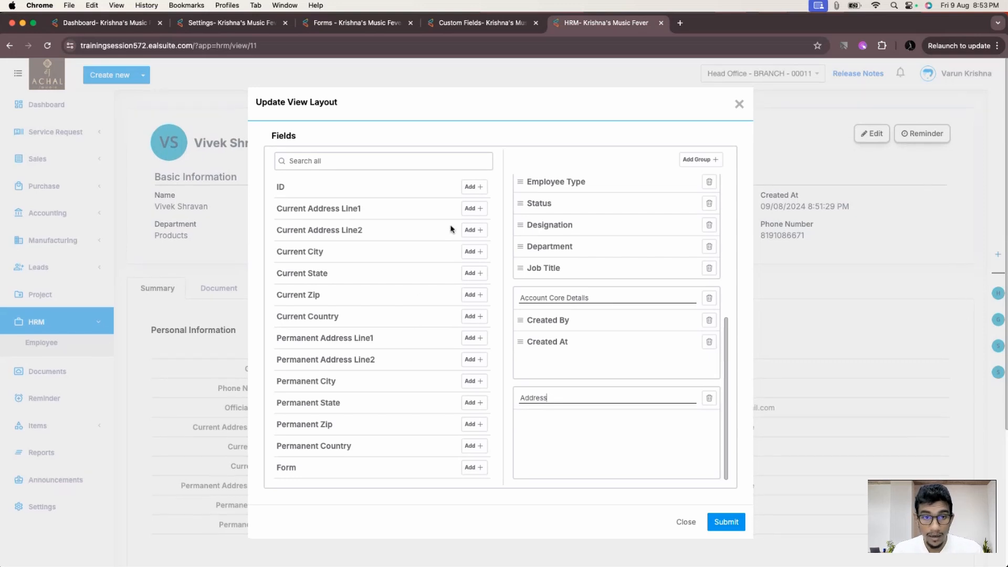
left_click(474, 252)
left_click(474, 252)
left_click(474, 252)
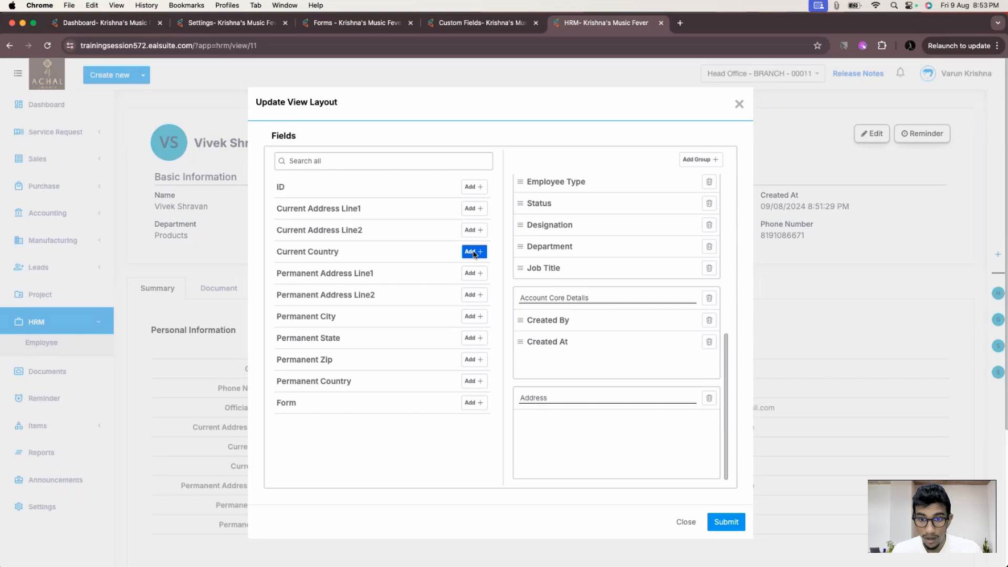
- Drag Current City, Current State and Current Zip into the Address group
scroll(657, 321, "up", 3)
scroll(571, 298, "up", 3)
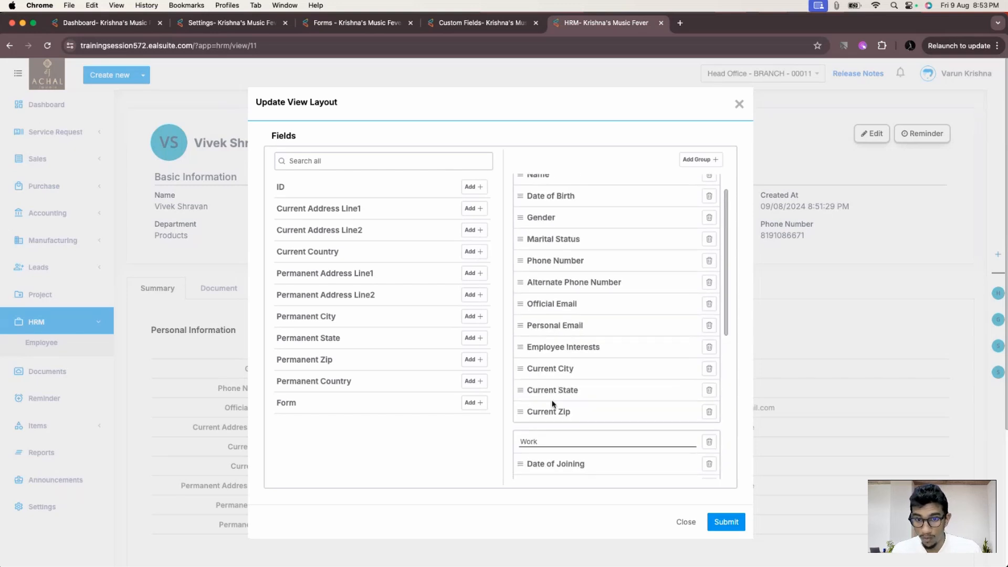
scroll(553, 403, "down", 6)
scroll(558, 415, "up", 4)
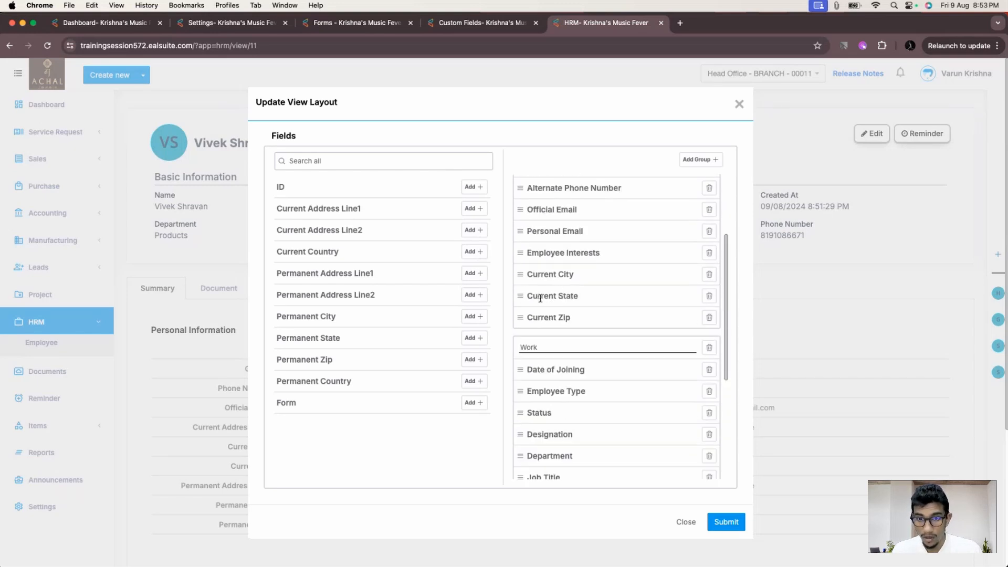
left_click_drag(525, 272, 523, 453)
scroll(527, 416, "up", 5)
scroll(531, 368, "up", 5)
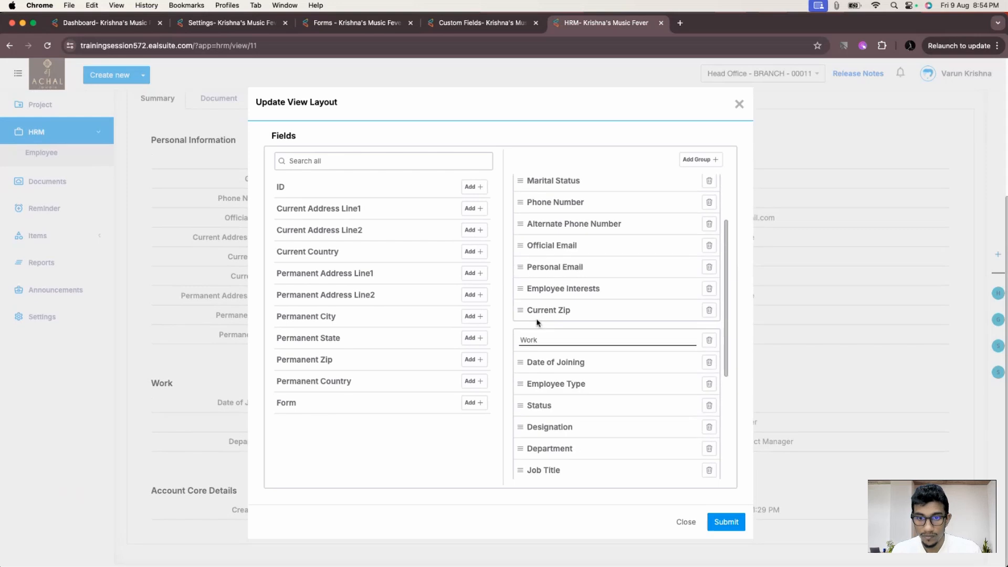
left_click_drag(521, 311, 526, 462)
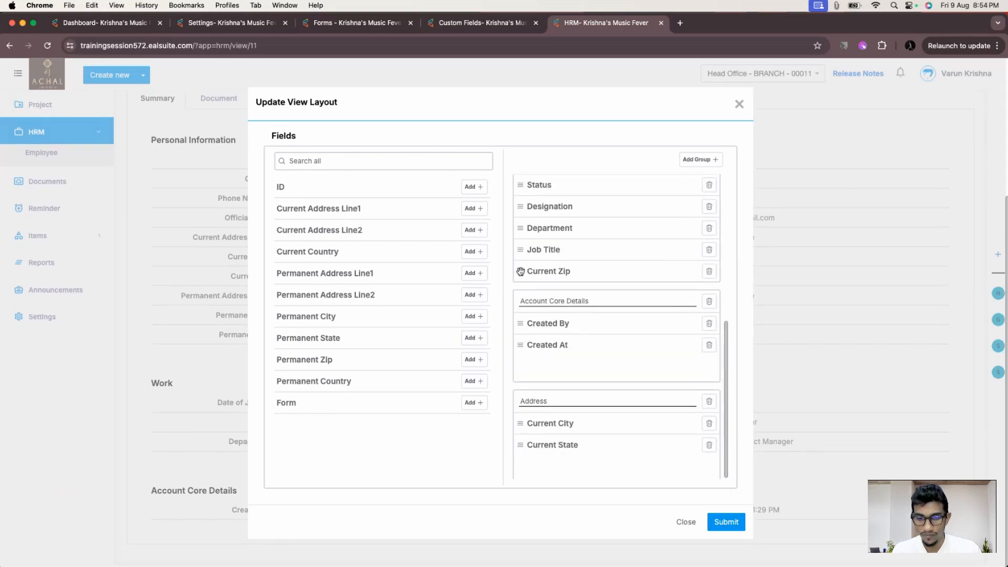
left_click_drag(520, 271, 530, 464)
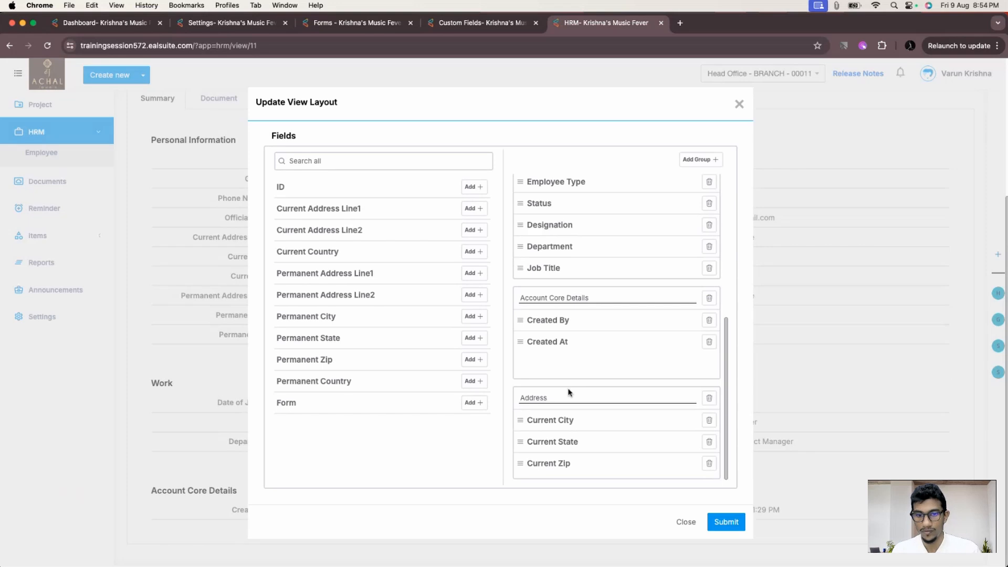
- Submit the layout and check the summary: Employee Interests shows Football, Music, Karate; Address shows Kozhikode, Kerala, 673004
left_click(726, 521)
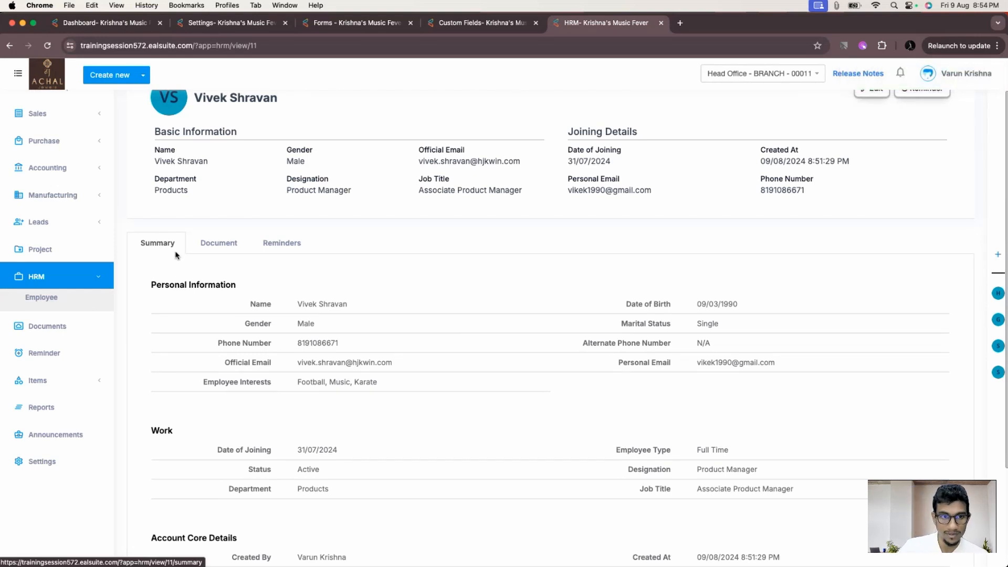
scroll(176, 255, "down", 3)
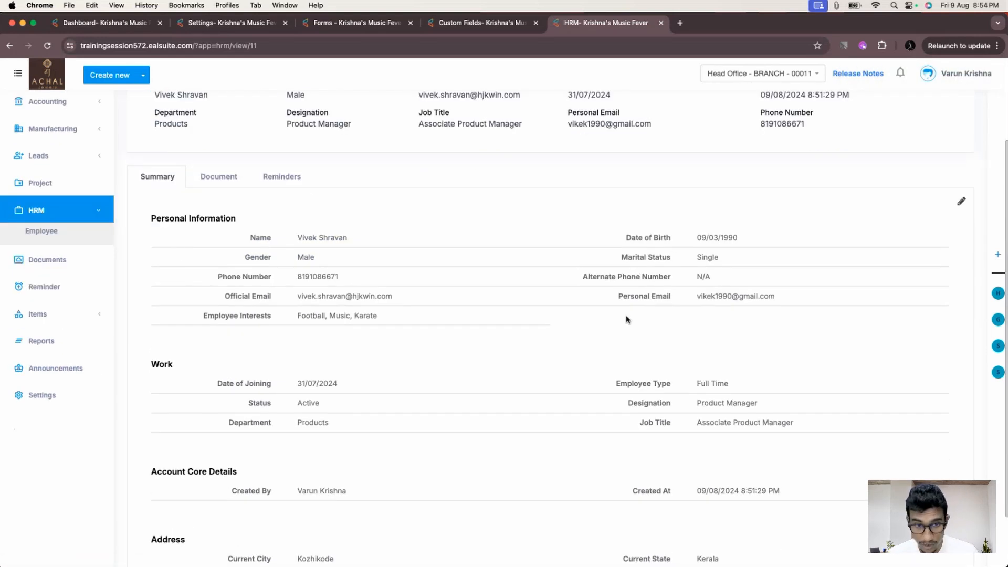
left_click_drag(202, 315, 274, 316)
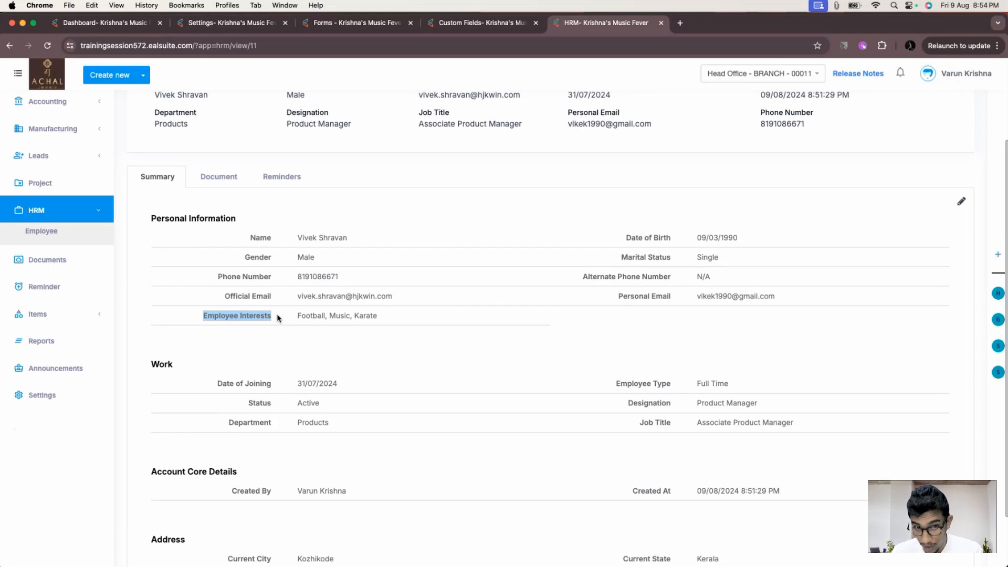
left_click(439, 337)
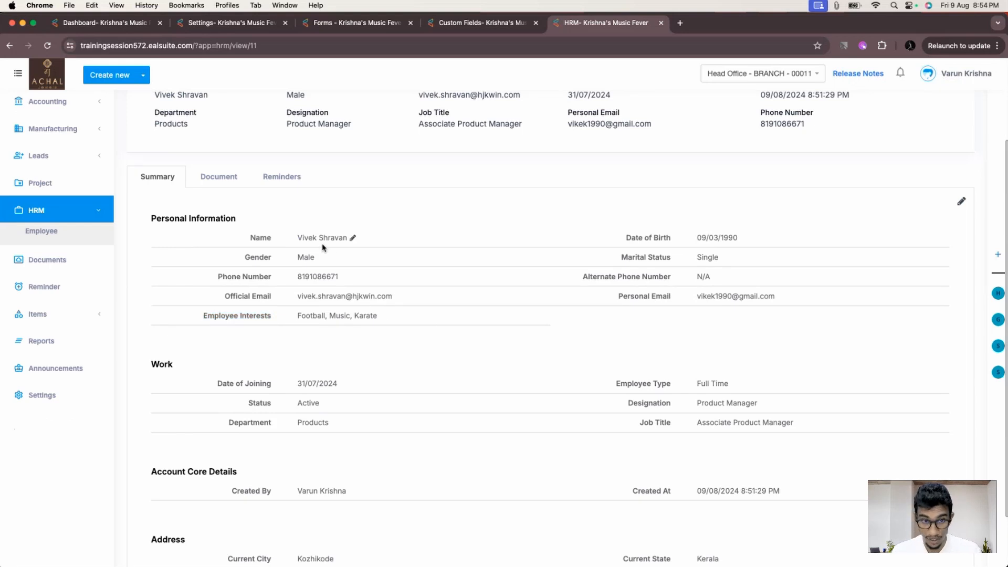
scroll(362, 325, "down", 3)
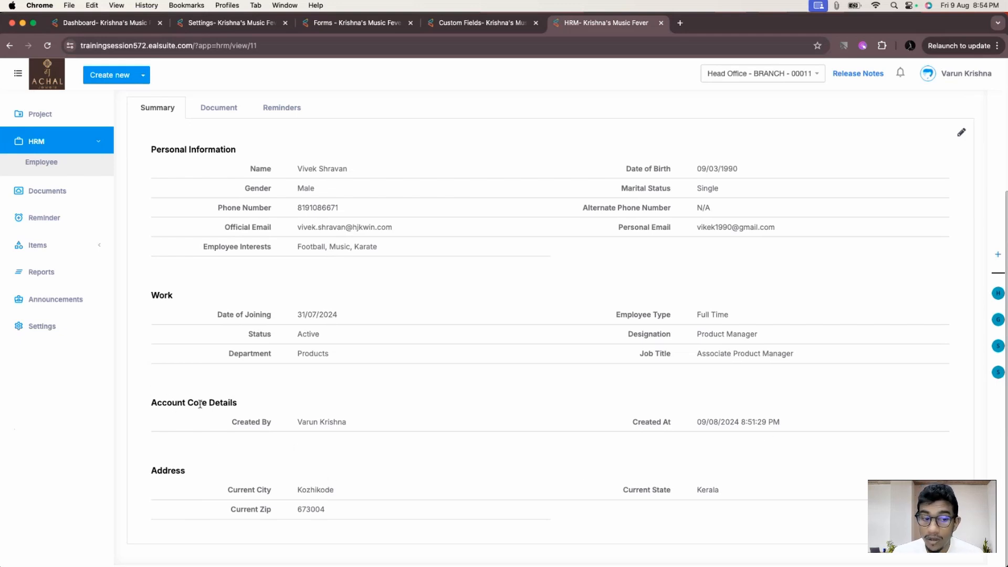
scroll(592, 409, "up", 2)
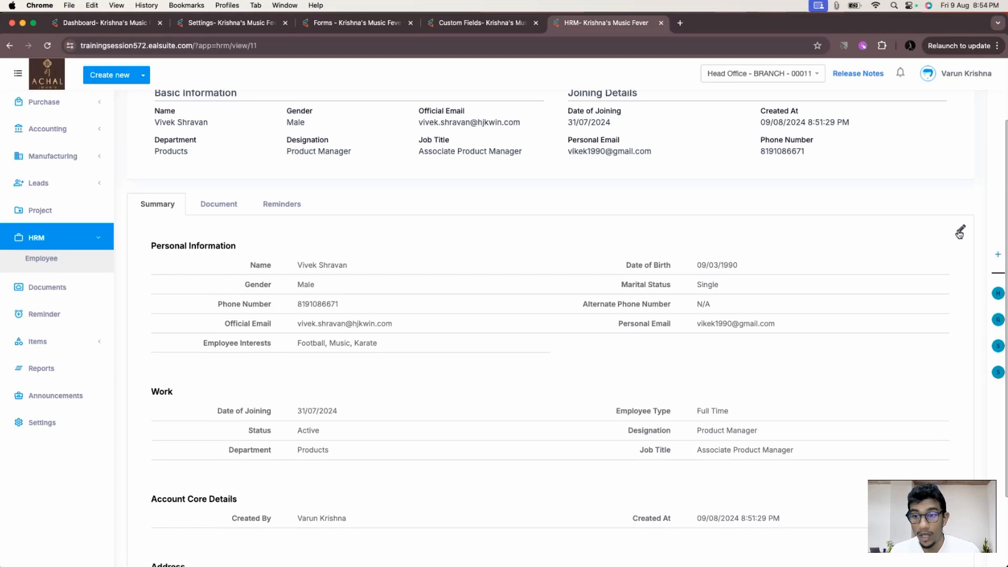
- Reopen the employee layout editor and retitle the Account Core Details and Address group headings
left_click(960, 231)
scroll(592, 443, "down", 5)
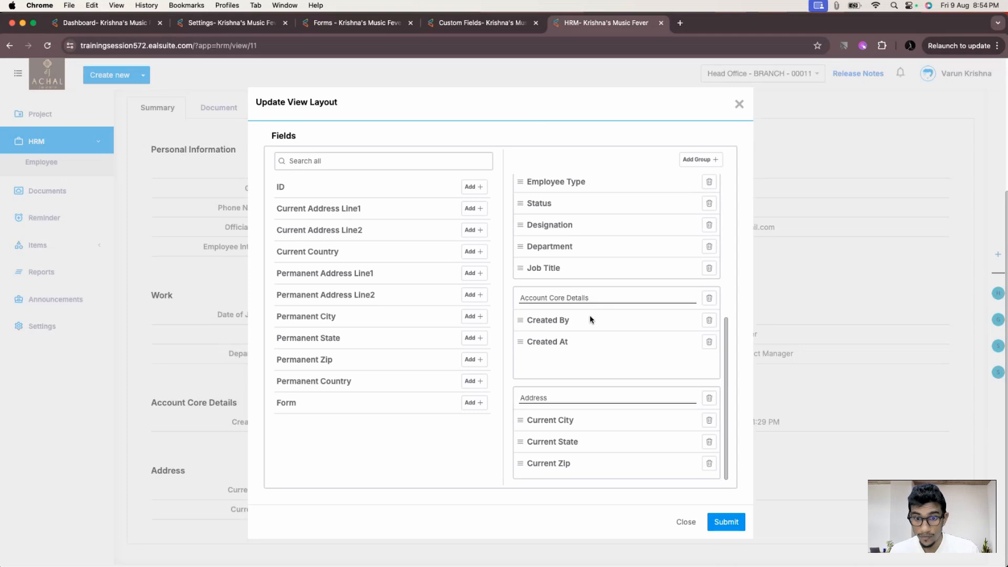
left_click_drag(602, 298, 492, 300)
left_click(620, 299)
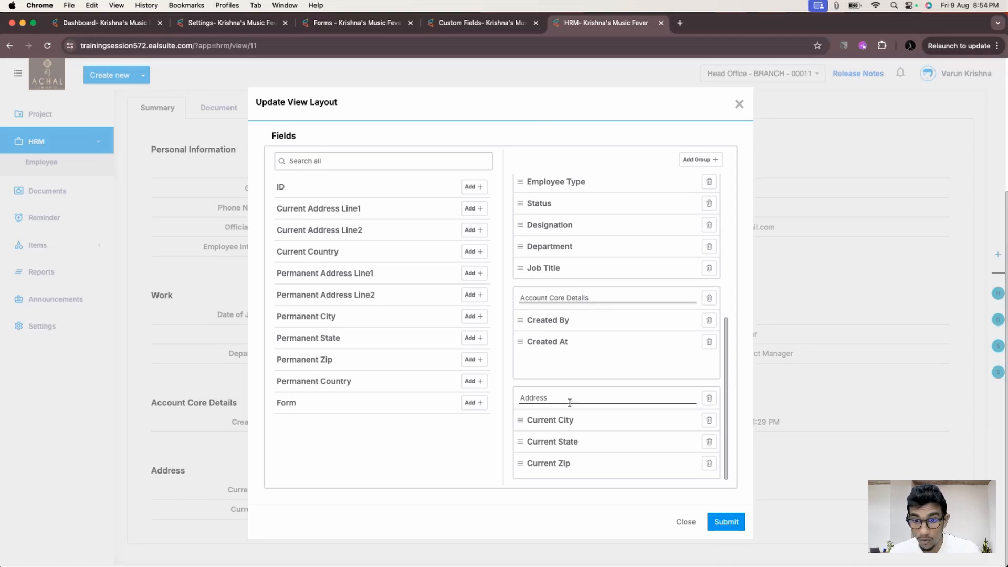
left_click_drag(594, 299, 475, 299)
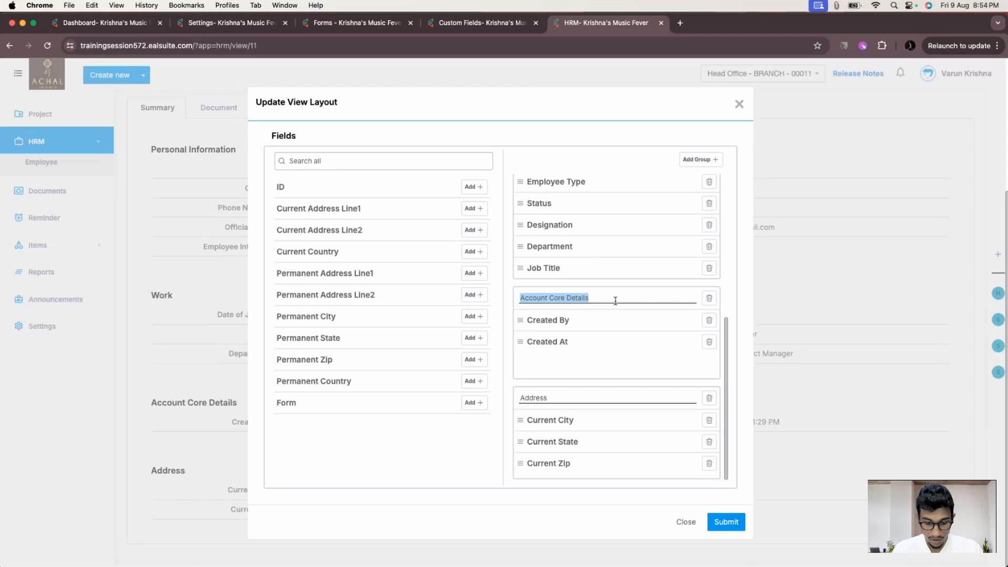
type("Address")
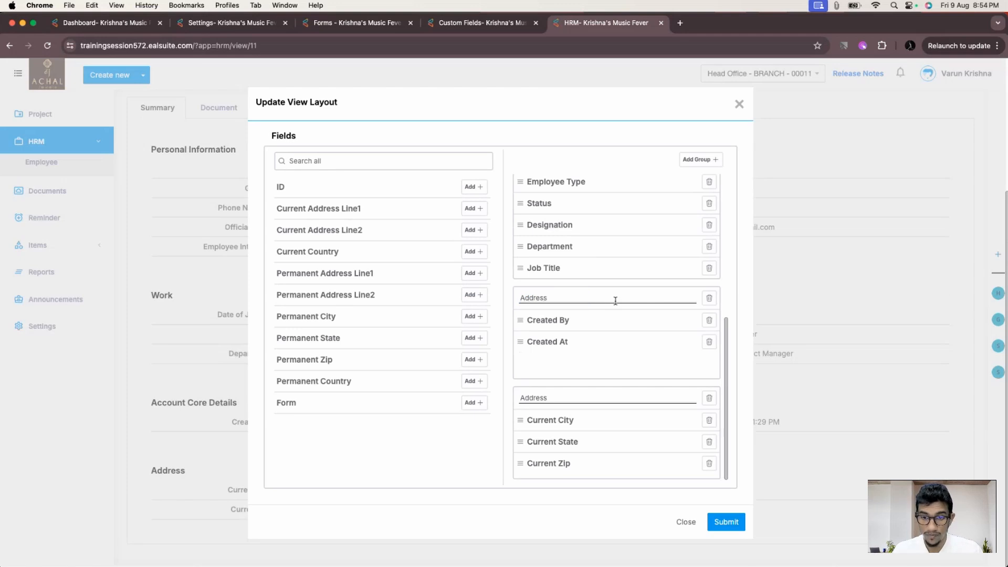
left_click_drag(555, 397, 492, 405)
type("Ad")
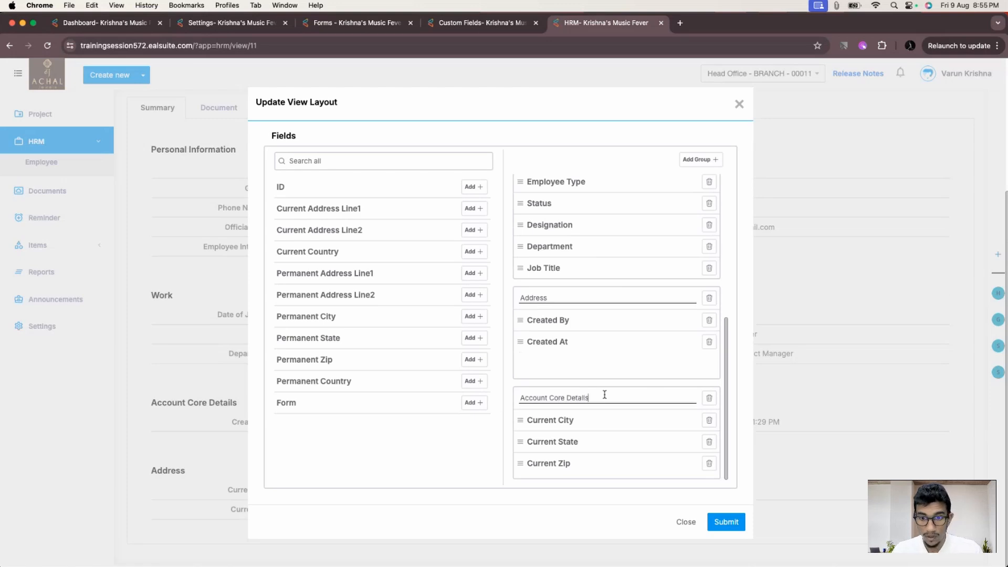
- Put Current City, State and Zip in Address, Created At and Created By in Account Core Details, then save
left_click_drag(520, 420, 516, 329)
left_click_drag(520, 421, 520, 341)
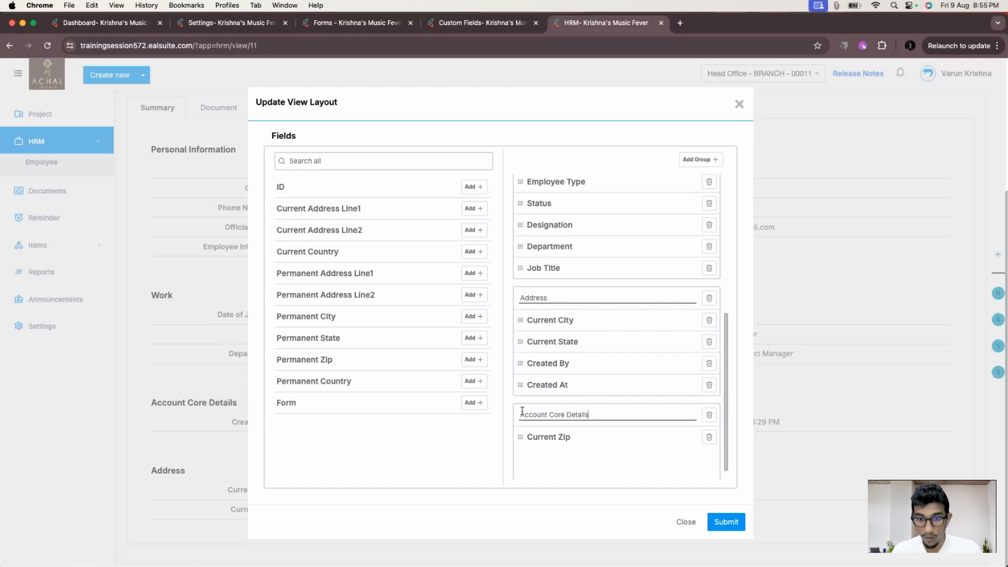
left_click_drag(520, 437, 523, 363)
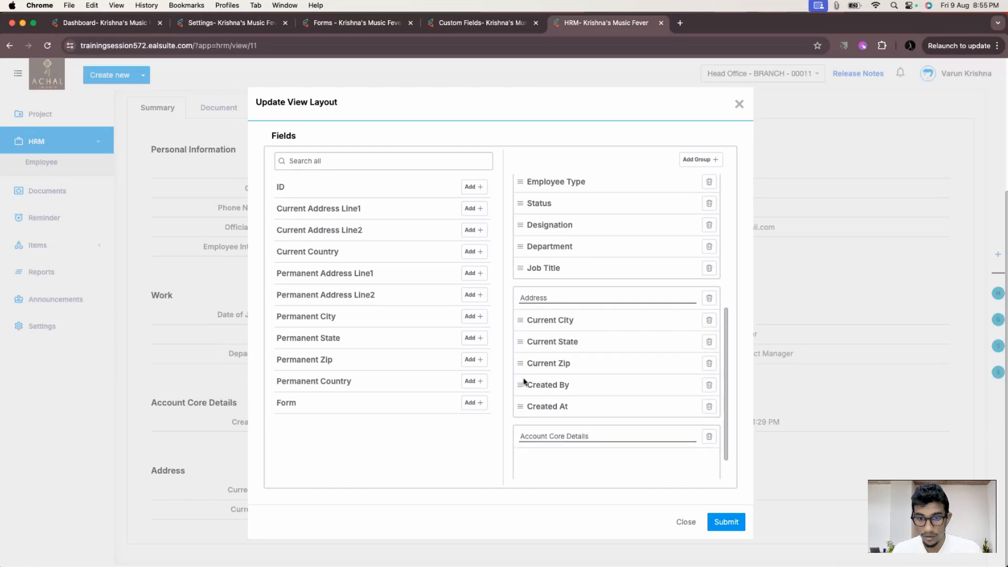
left_click_drag(520, 407, 519, 439)
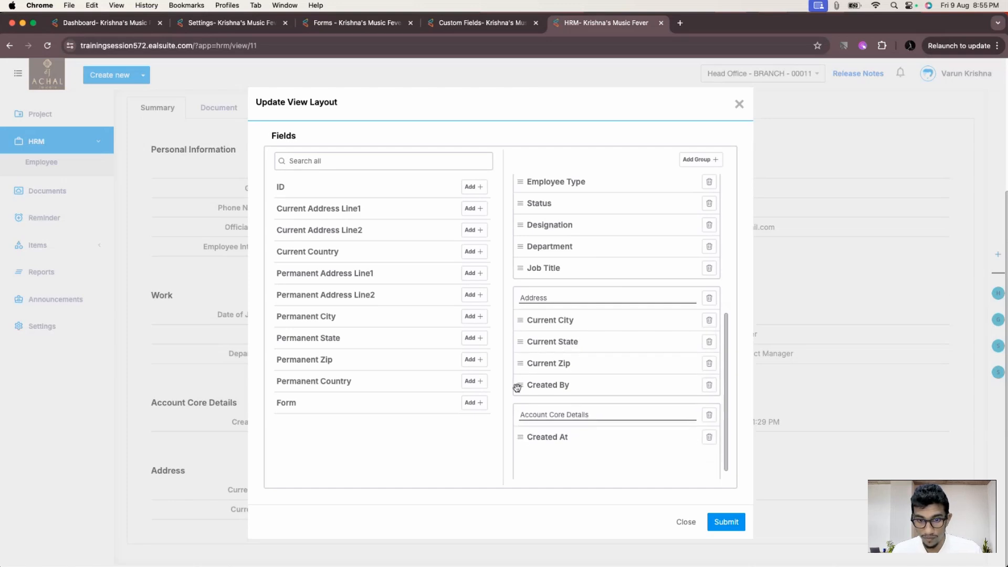
left_click_drag(517, 388, 520, 442)
left_click(717, 521)
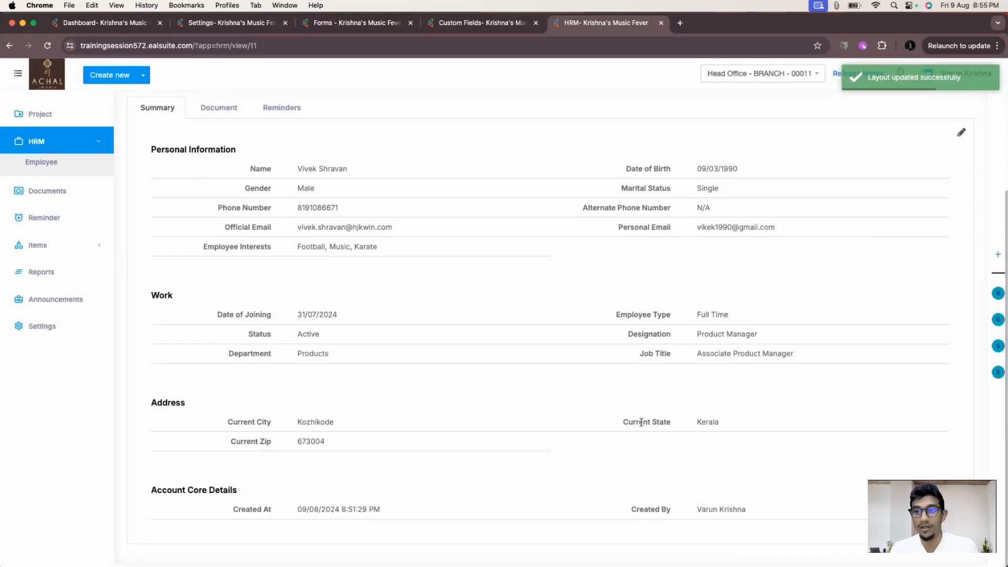
scroll(655, 227, "up", 3)
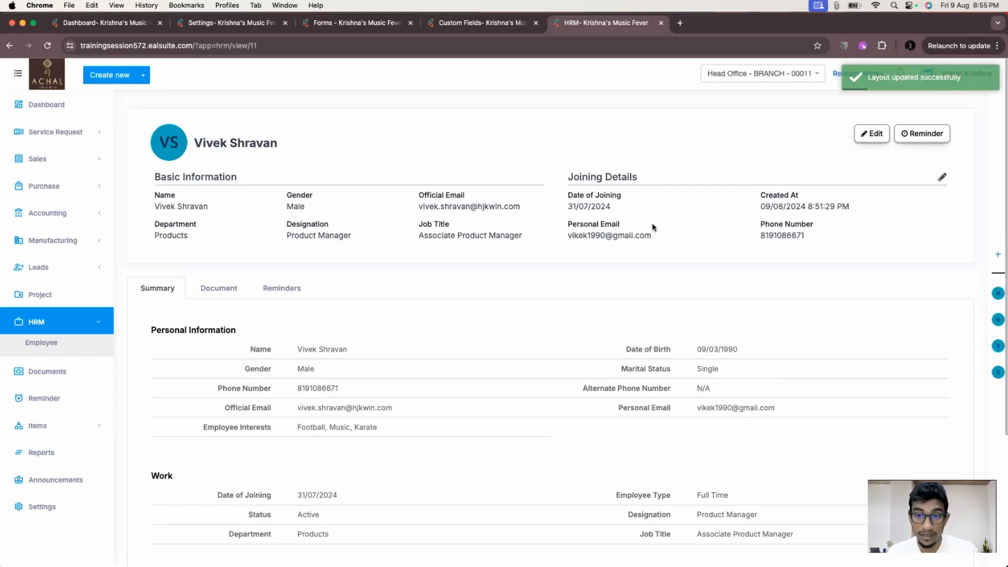
scroll(655, 227, "down", 3)
scroll(631, 225, "up", 3)
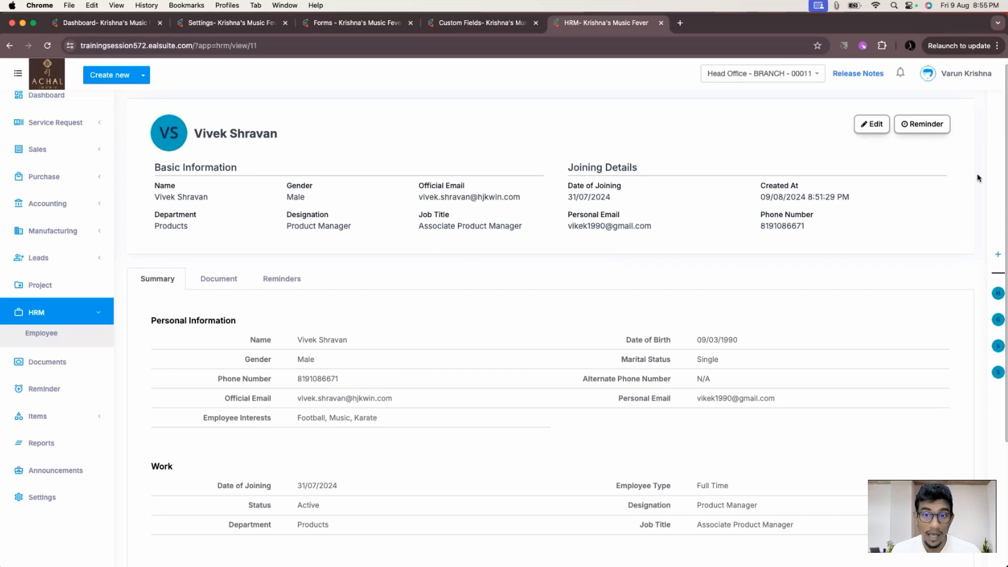
left_click(943, 168)
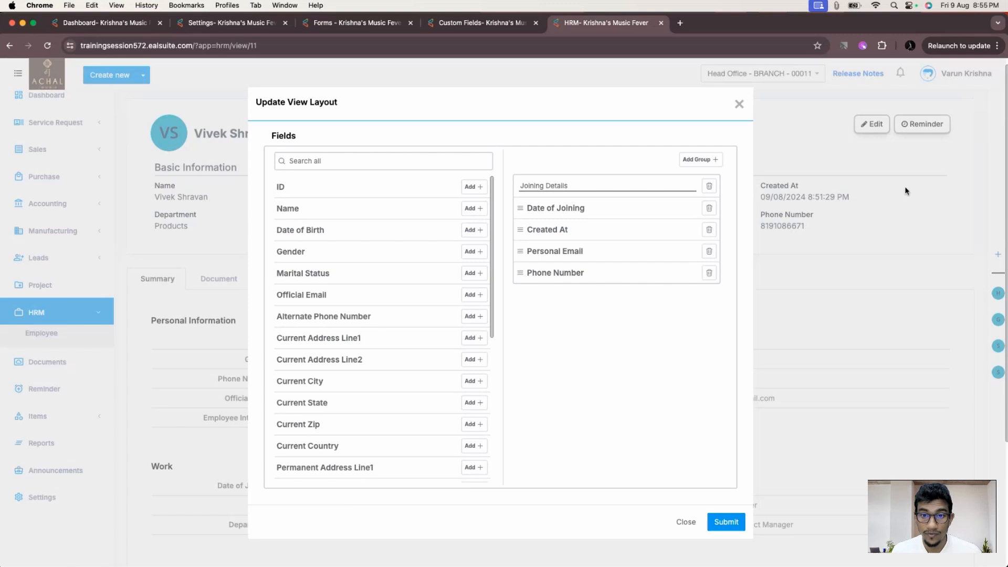
left_click_drag(581, 183, 515, 184)
left_click(569, 187)
left_click(567, 187)
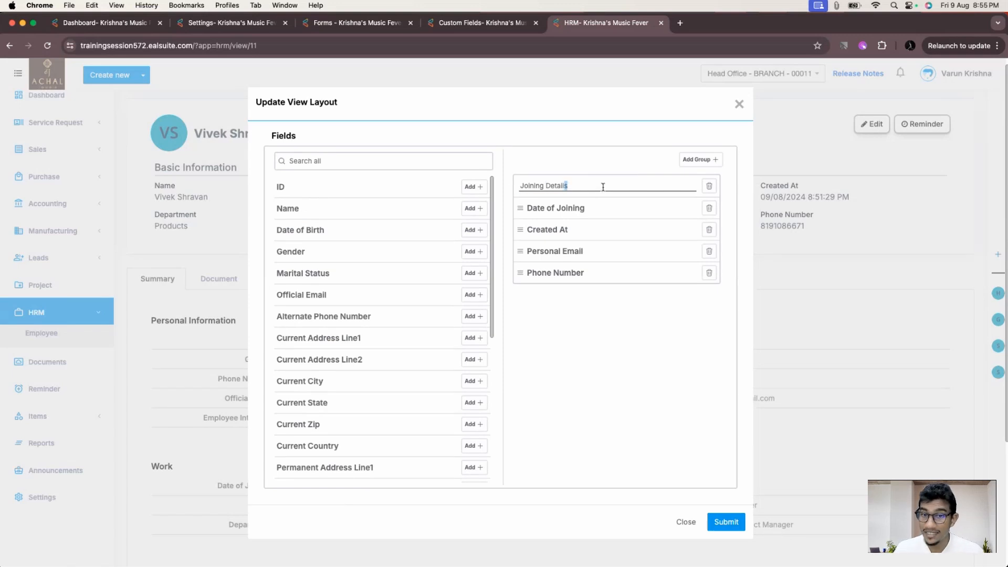
left_click(739, 104)
left_click_drag(648, 168, 562, 168)
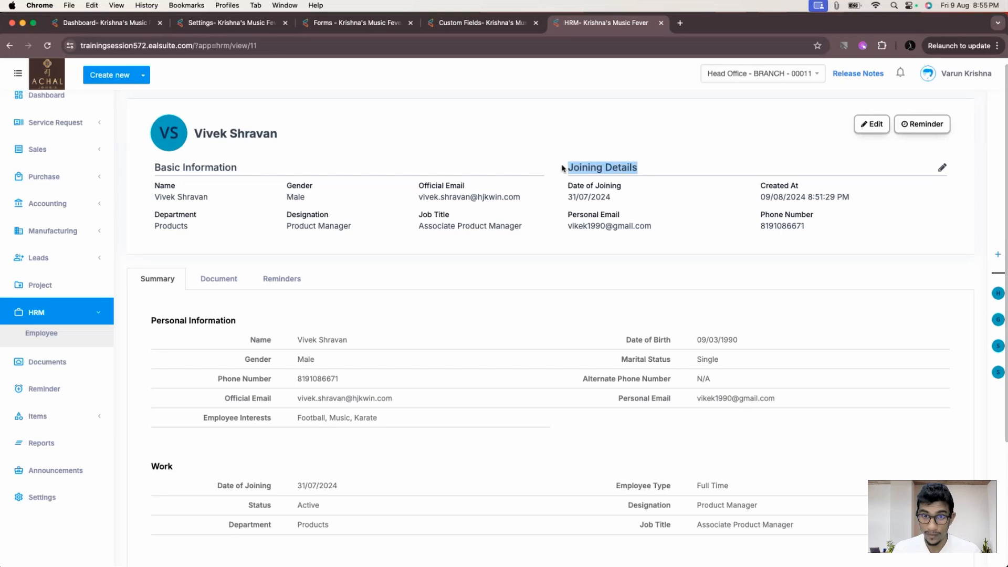
left_click(666, 175)
- Scroll through the employee record, then close Chrome to return to the slideshow
scroll(563, 281, "down", 3)
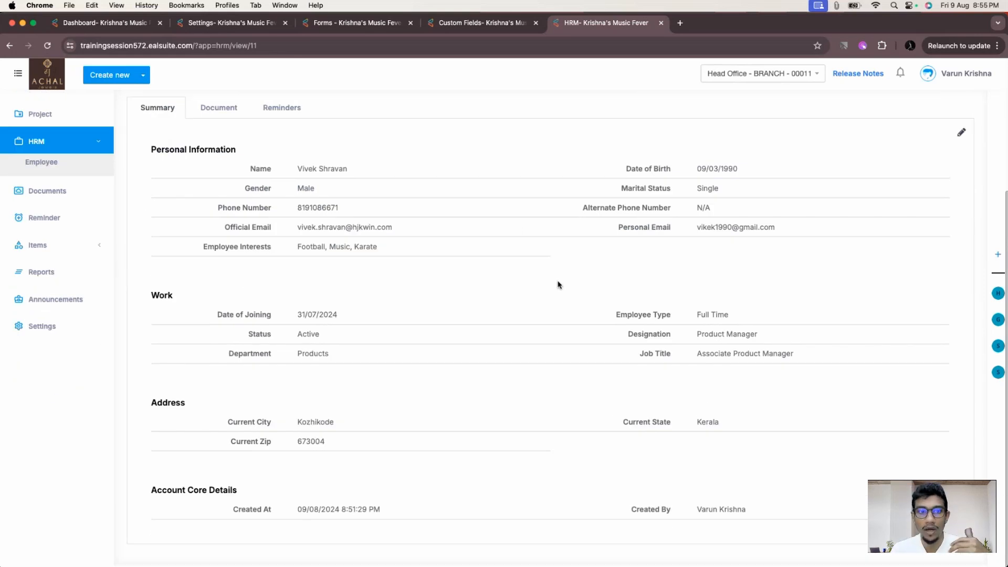
scroll(557, 286, "up", 3)
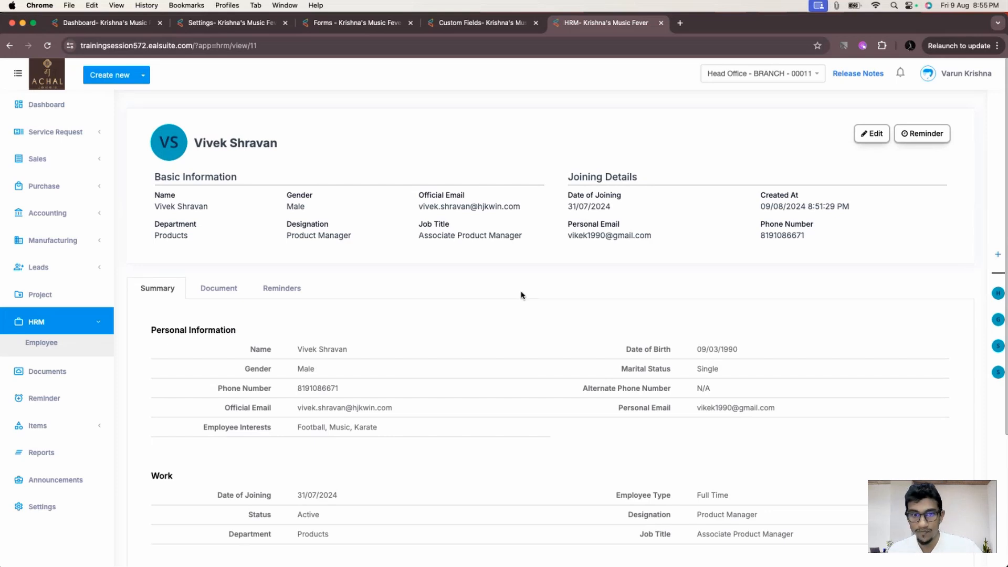
mouse_move(532, 181)
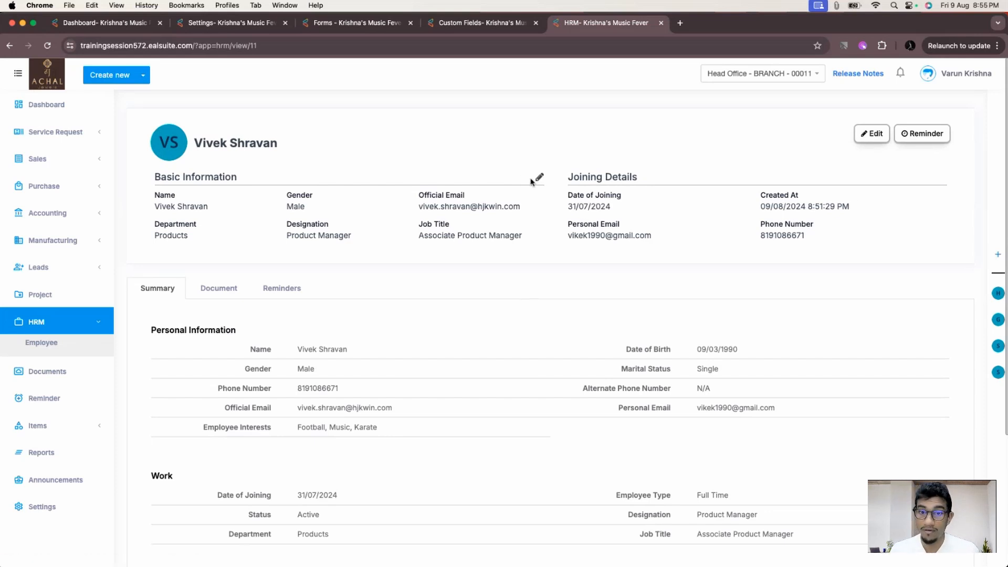
scroll(903, 252, "down", 2)
mouse_move(939, 223)
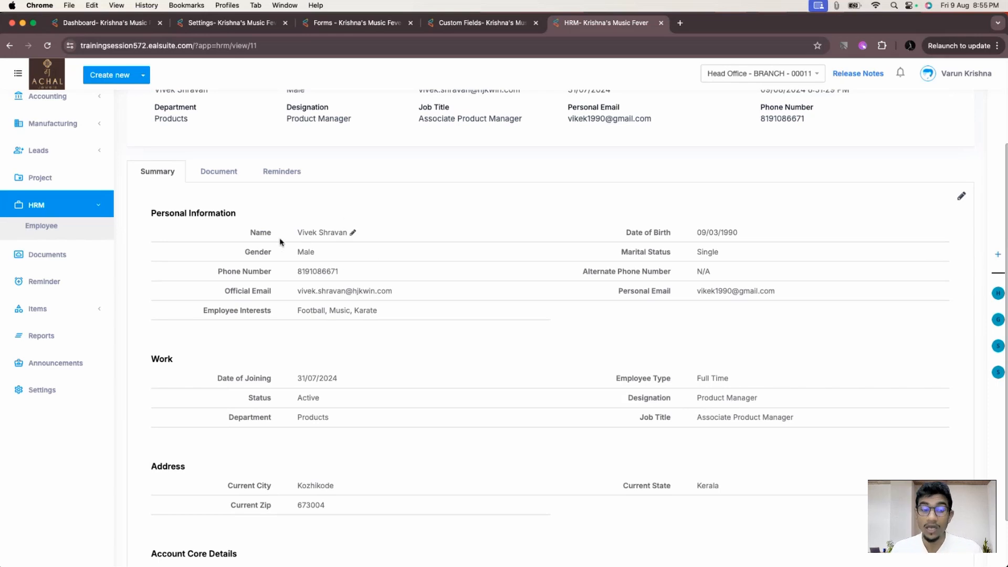
scroll(368, 239, "down", 1)
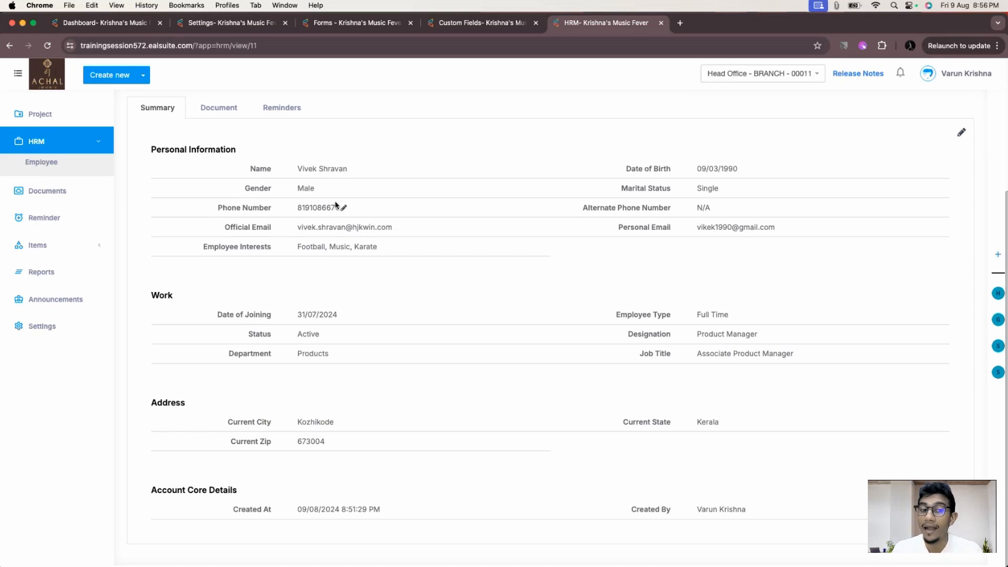
scroll(411, 322, "up", 3)
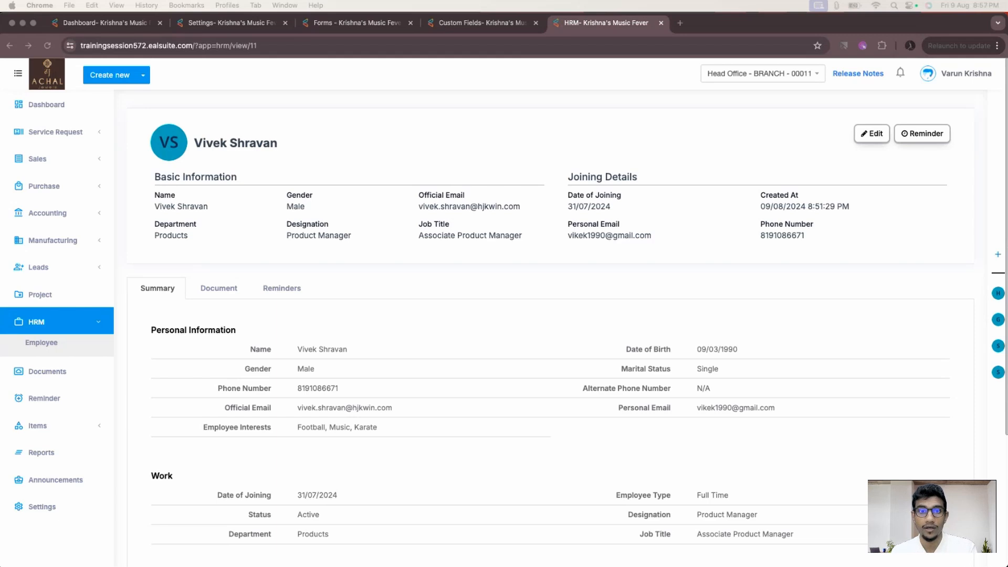
left_click(11, 23)
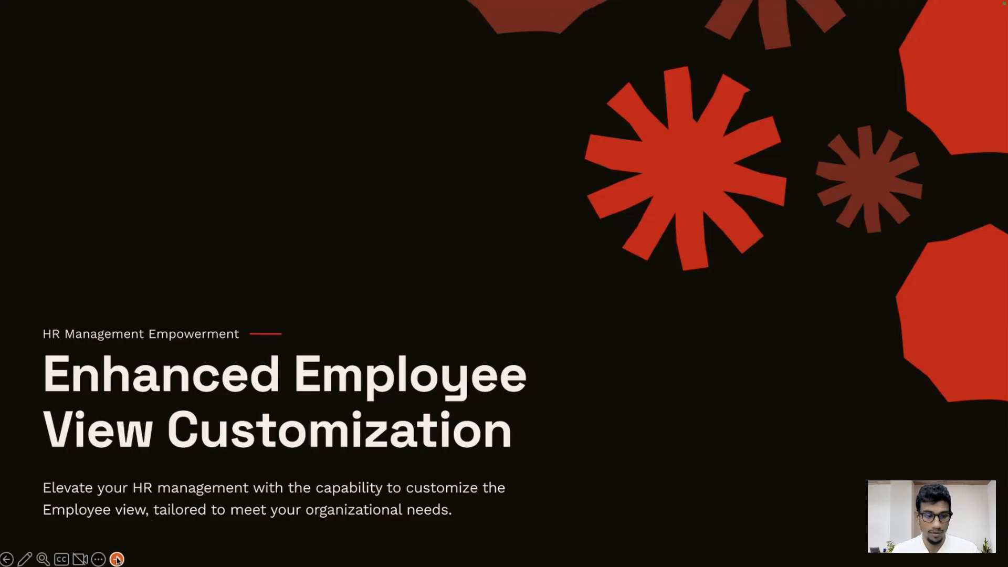
- Advance to the 'Customer & Supplier Opening Balance Updates' slide and switch back to the browser
left_click(116, 559)
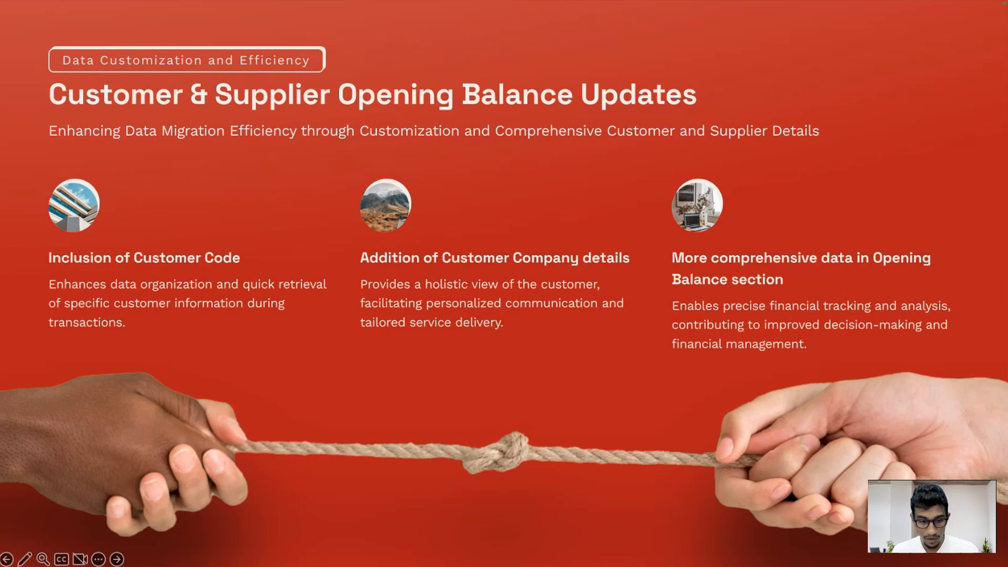
key("super+Tab")
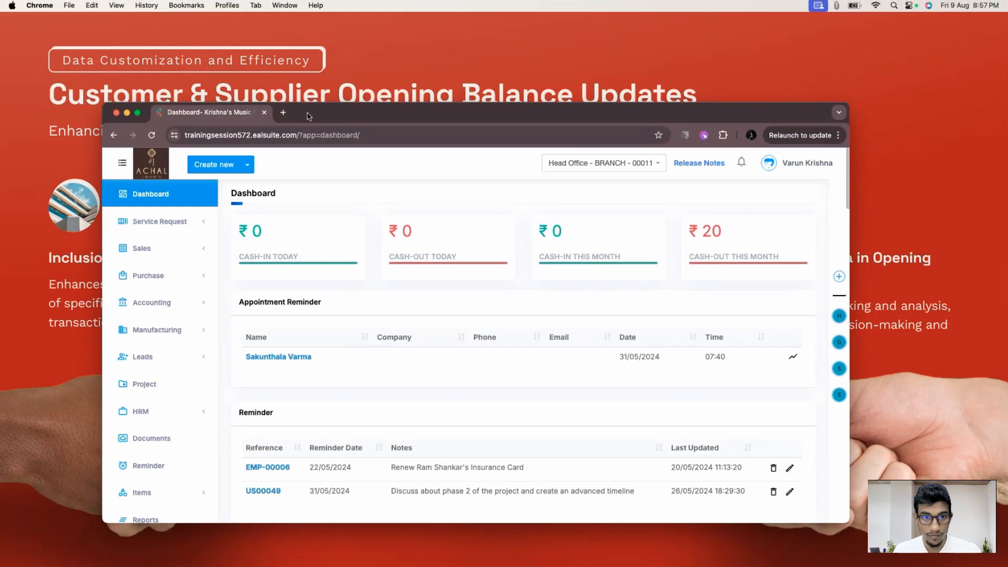
- Maximise the browser and open Head Office's Migration > Opening Balance page in Settings
double_click(309, 116)
left_click(59, 487)
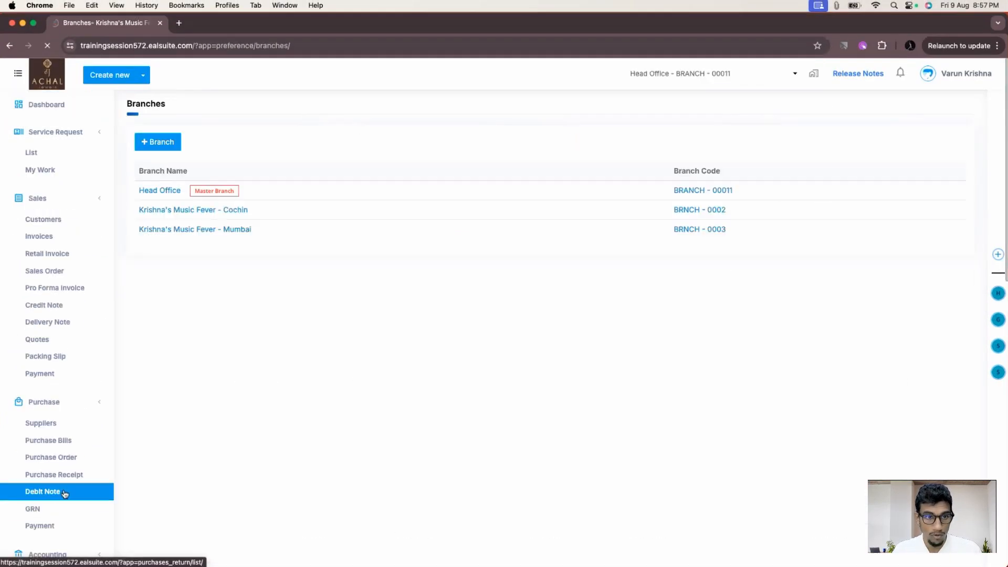
left_click(172, 193)
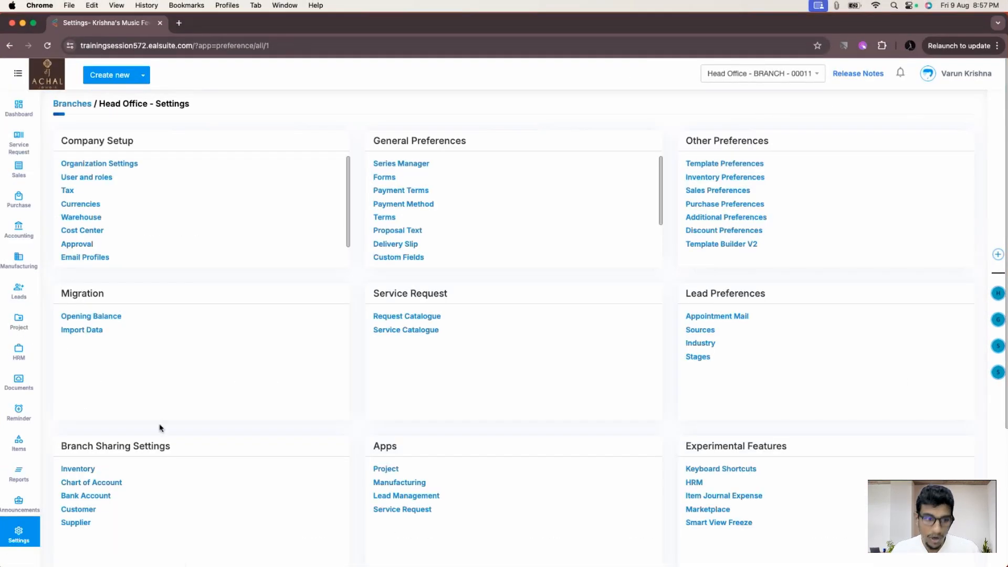
left_click(91, 316)
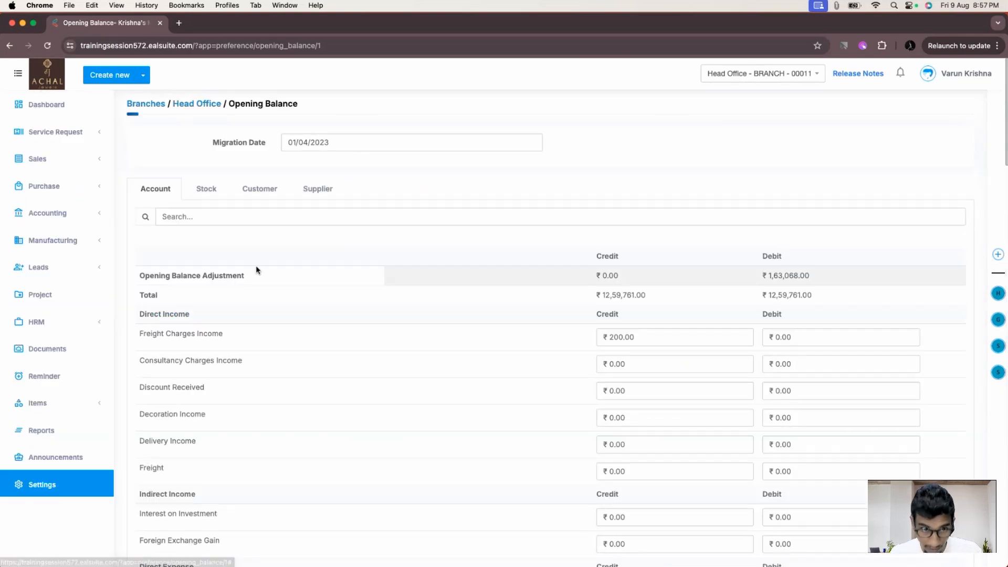
- Review the Customer opening balances, pointing out the Company column, then switch to the Supplier tab
left_click(277, 189)
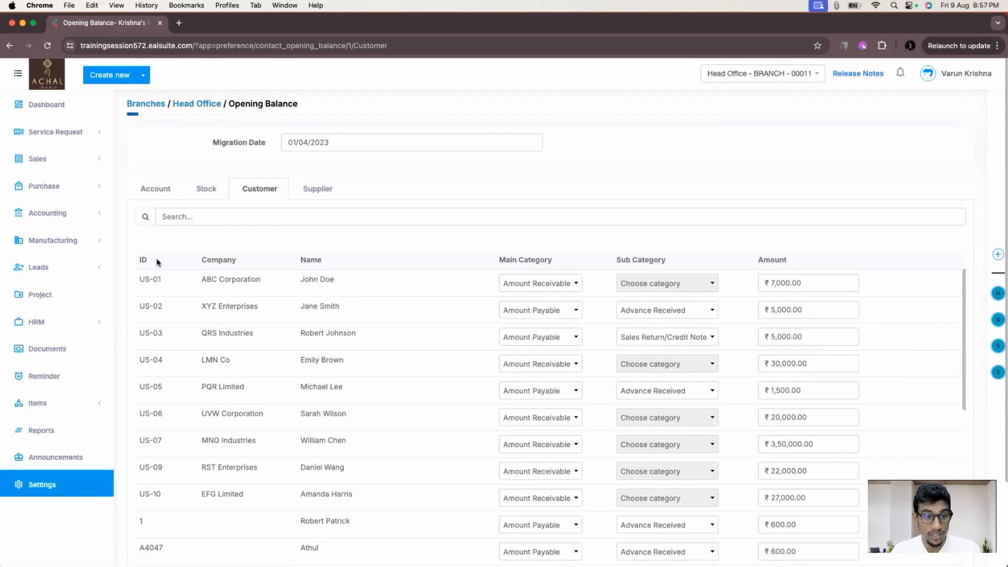
left_click_drag(243, 261, 204, 258)
left_click(239, 246)
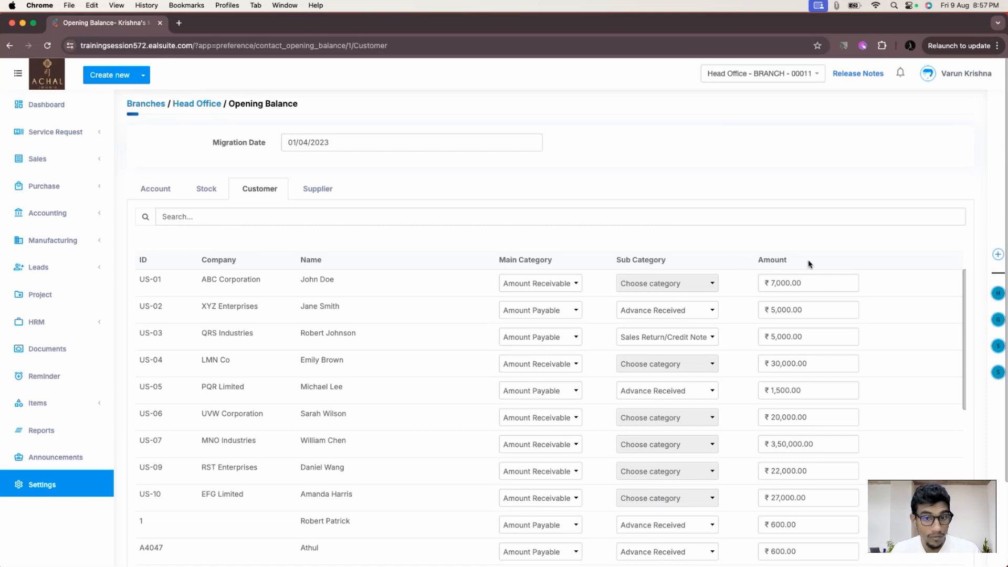
left_click_drag(236, 261, 196, 269)
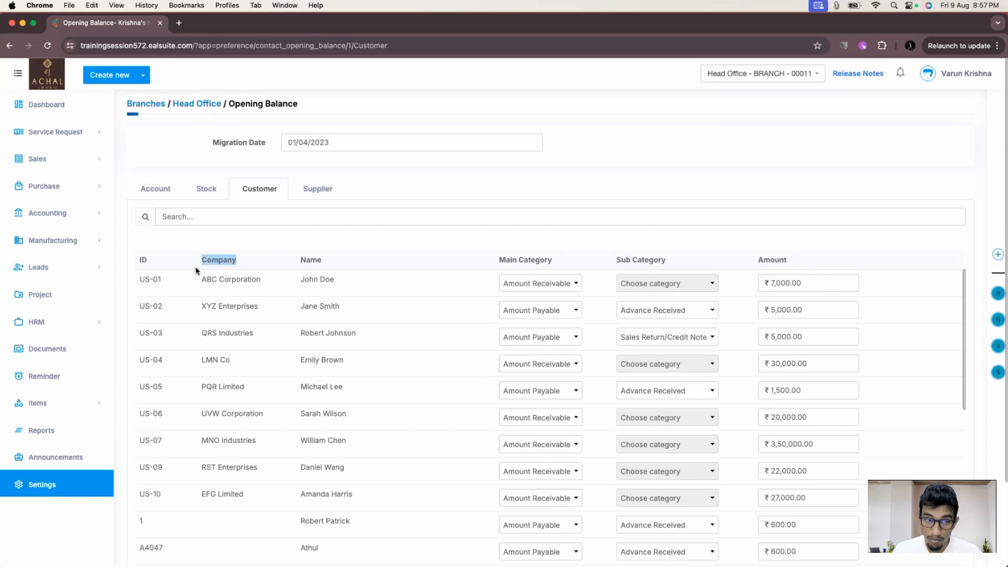
left_click(141, 259)
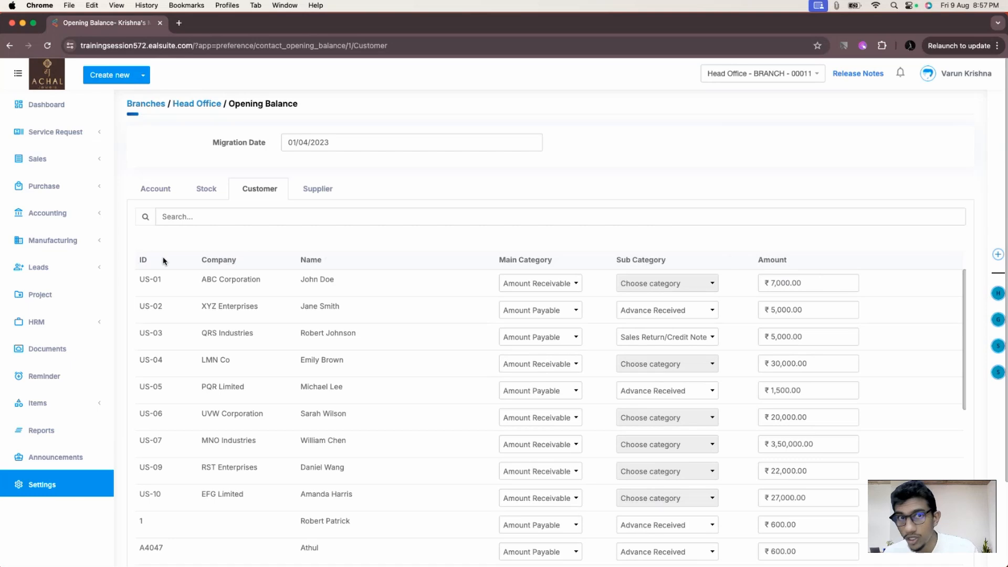
left_click(334, 188)
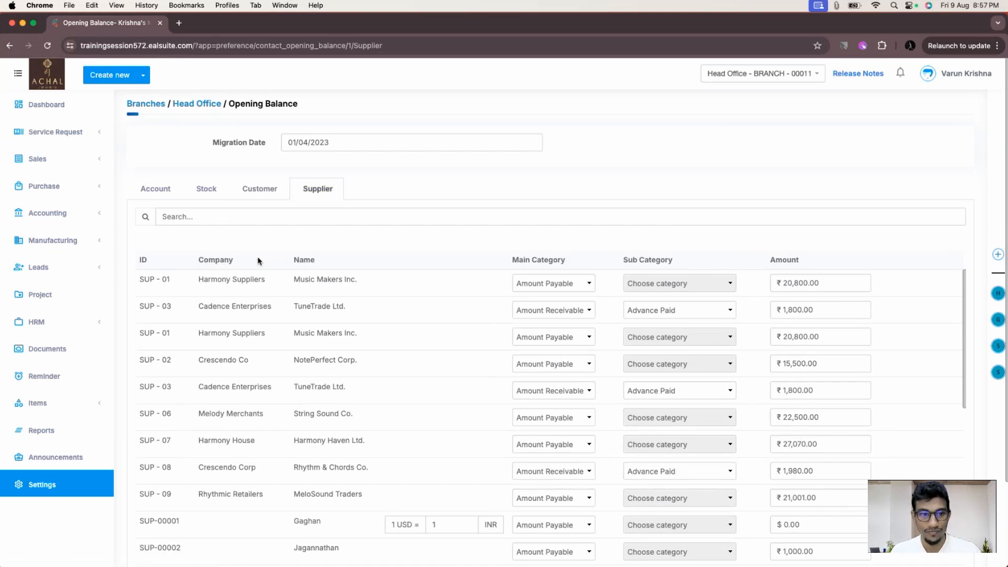
- Close the browser and advance the slideshow to the 'Multi-Branch Sales Reporting Issue' slide
left_click_drag(242, 259, 132, 259)
left_click(156, 263)
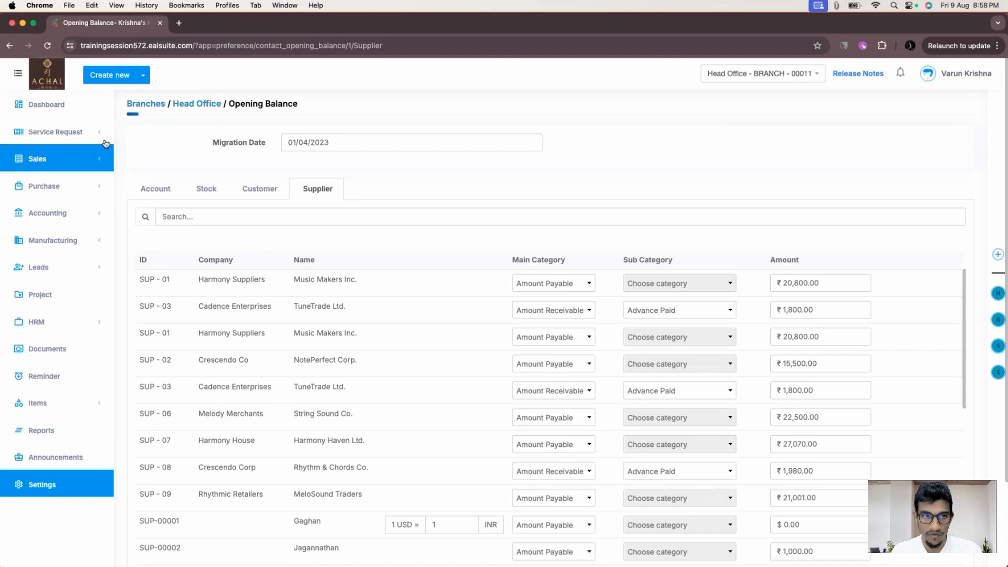
left_click(12, 24)
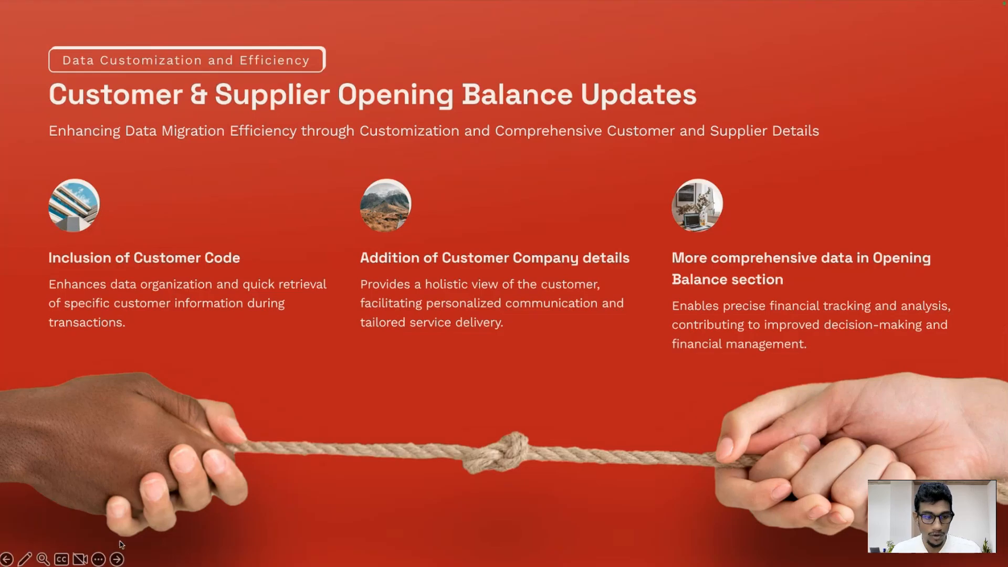
key("Right")
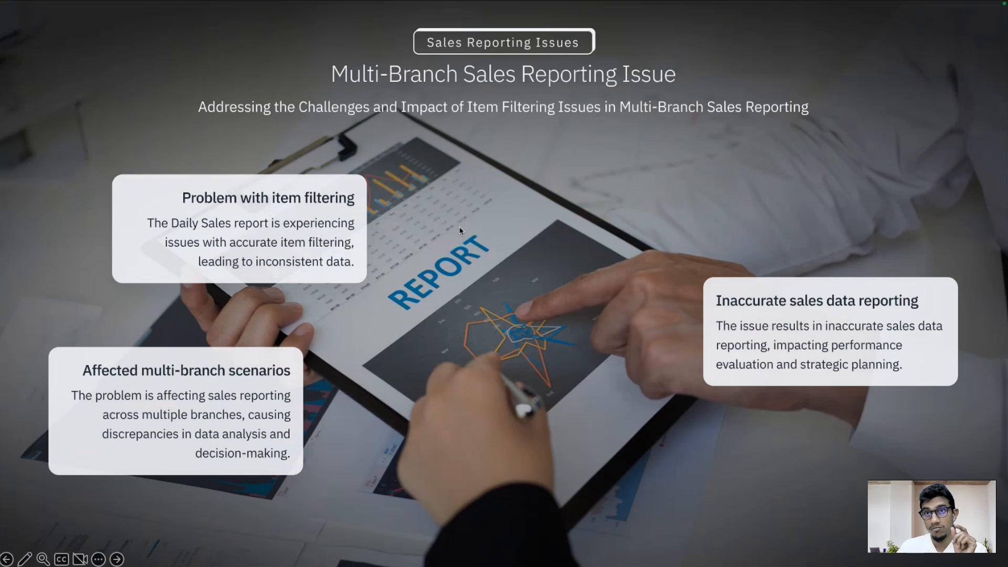
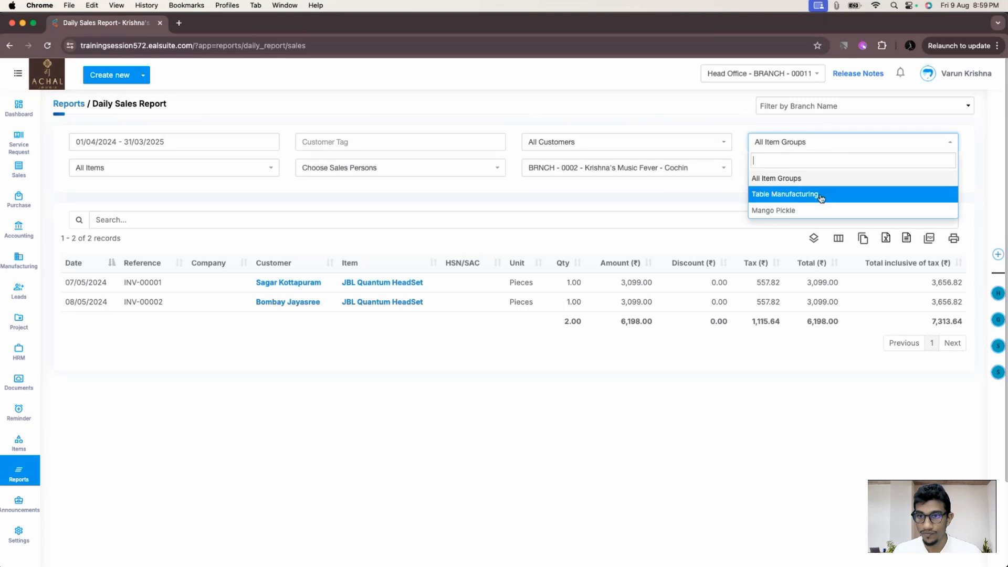
- Filter the Daily Sales Report by the Mango Pickle item group, then widen it to All Branches
left_click(820, 208)
left_click(952, 168)
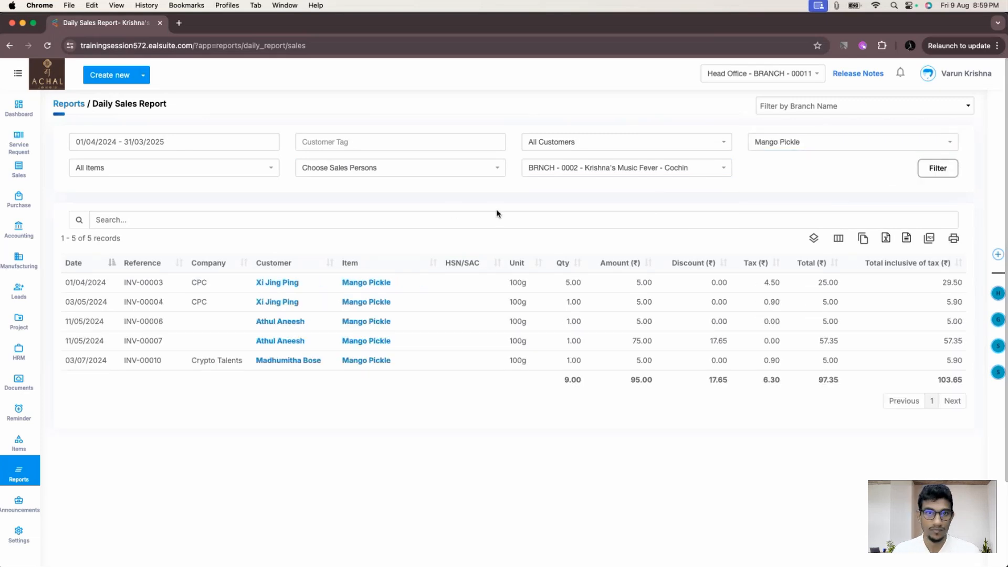
left_click(543, 169)
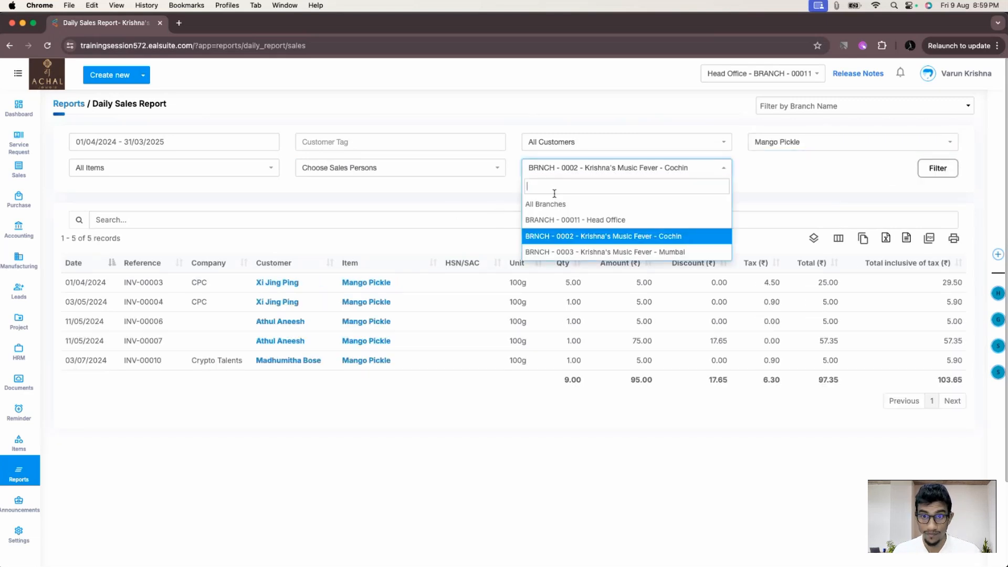
left_click(547, 205)
left_click(930, 170)
- Filter the report by item ITM - 03 - Violin, then by ITM - 13 - Classmate Ballet Notebook
left_click(819, 143)
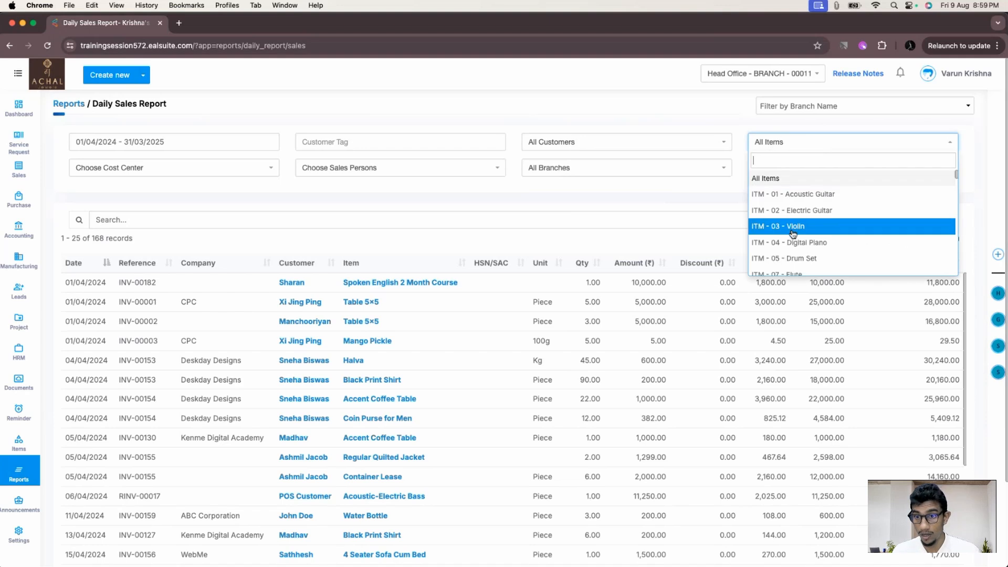
left_click(791, 227)
left_click(938, 172)
left_click(882, 147)
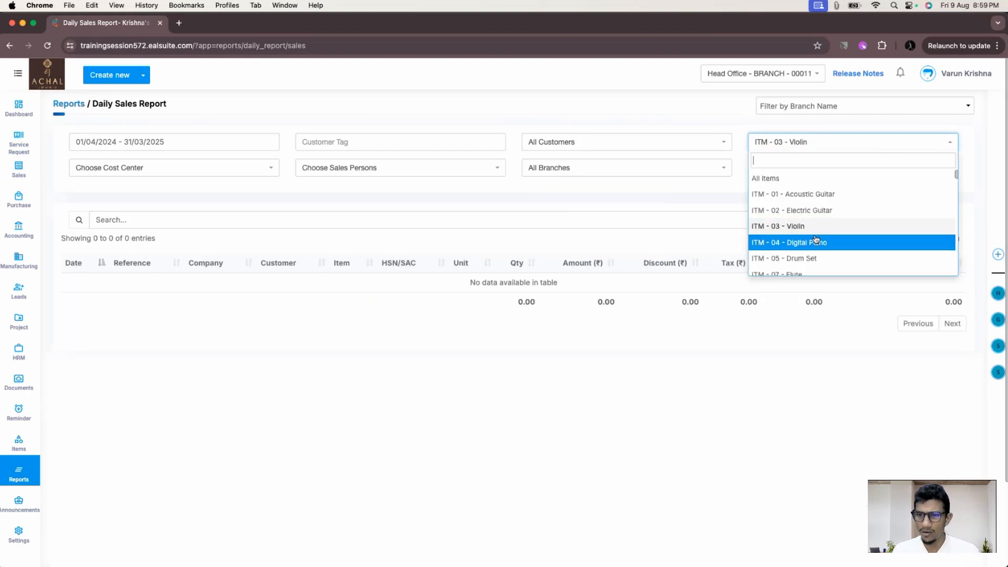
scroll(816, 240, "down", 5)
left_click(816, 247)
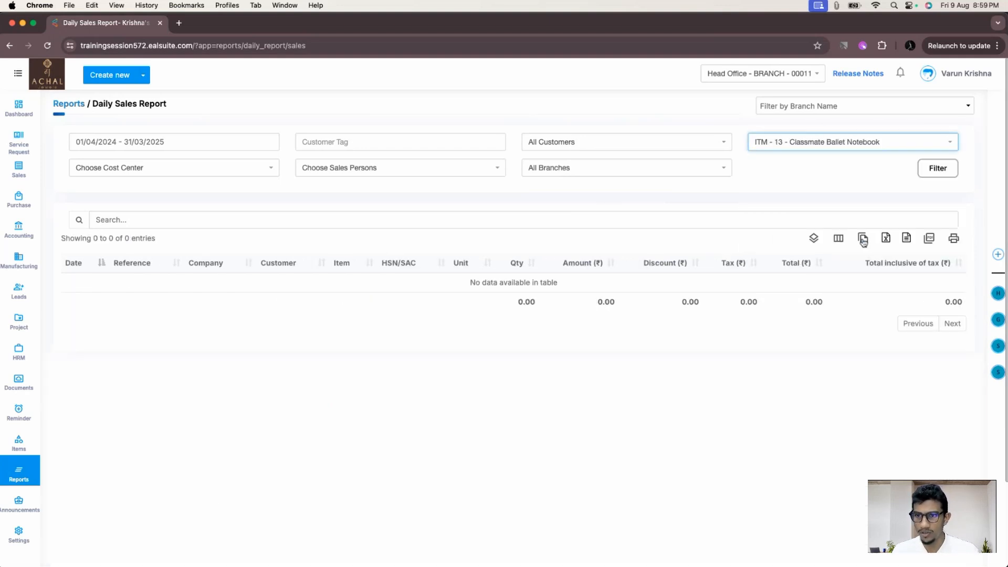
left_click(948, 172)
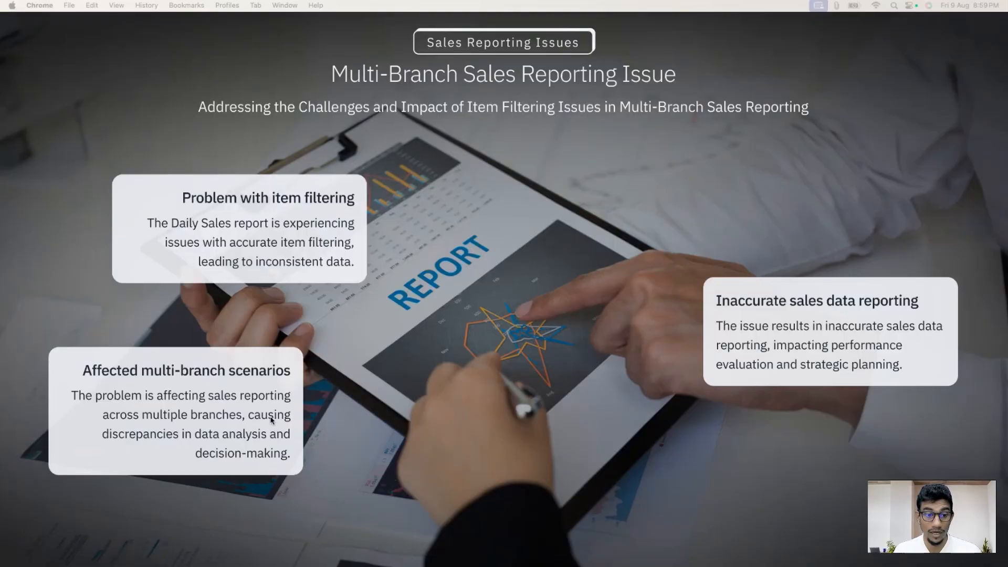
- Advance the slideshow from 'Multi-Branch Sales Reporting Issue' to the 'Tooltip Display Issue' slide
left_click(117, 559)
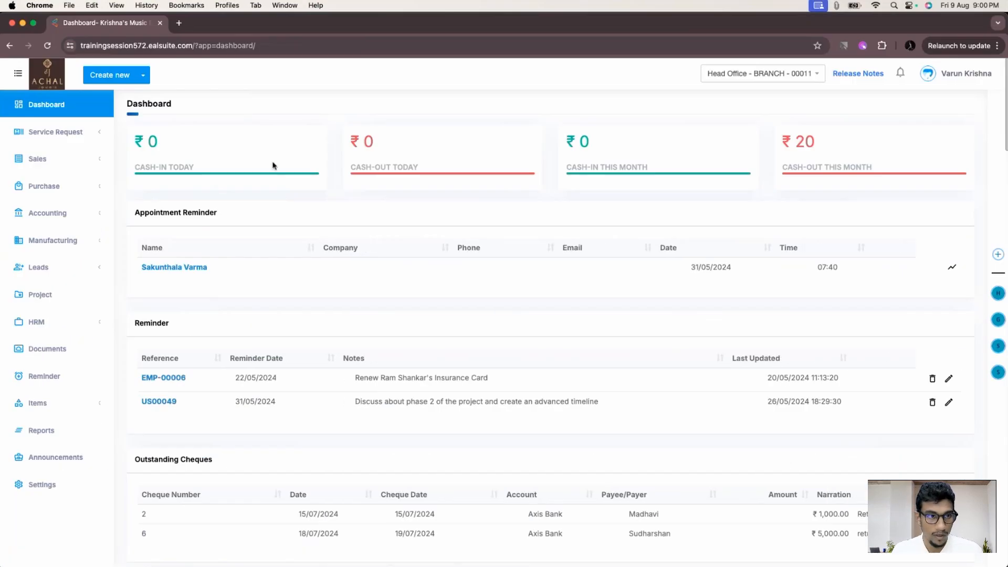
- Look through the Sales Invoices and Customers lists, then go to the Settings area
left_click(168, 328)
left_click(63, 197)
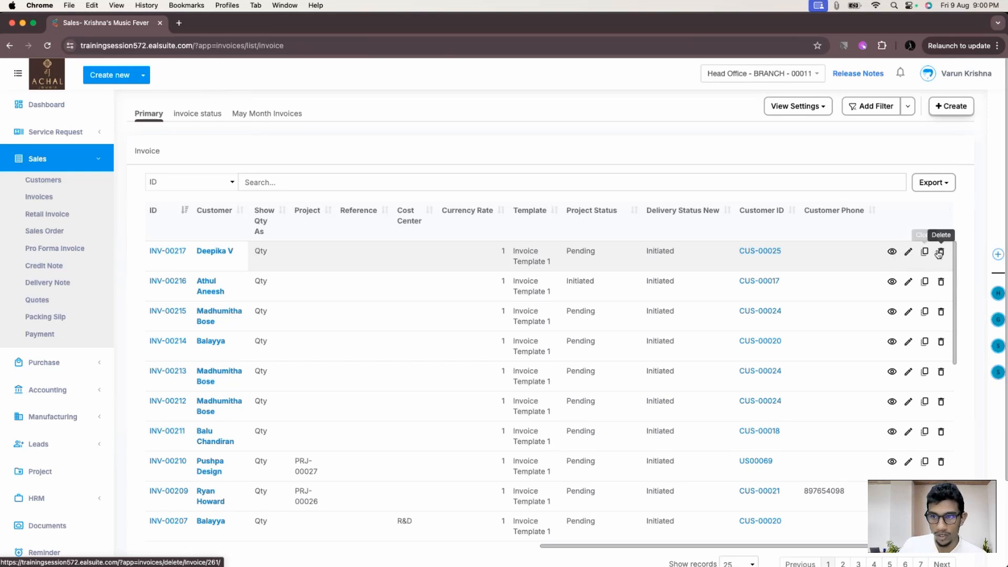
left_click(43, 180)
scroll(780, 326, "right", 5)
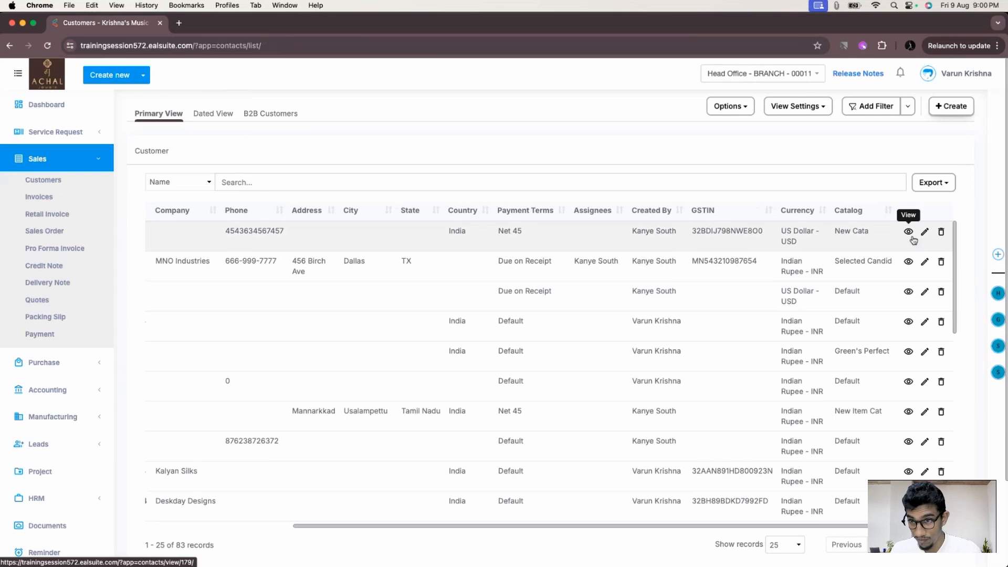
scroll(53, 420, "down", 3)
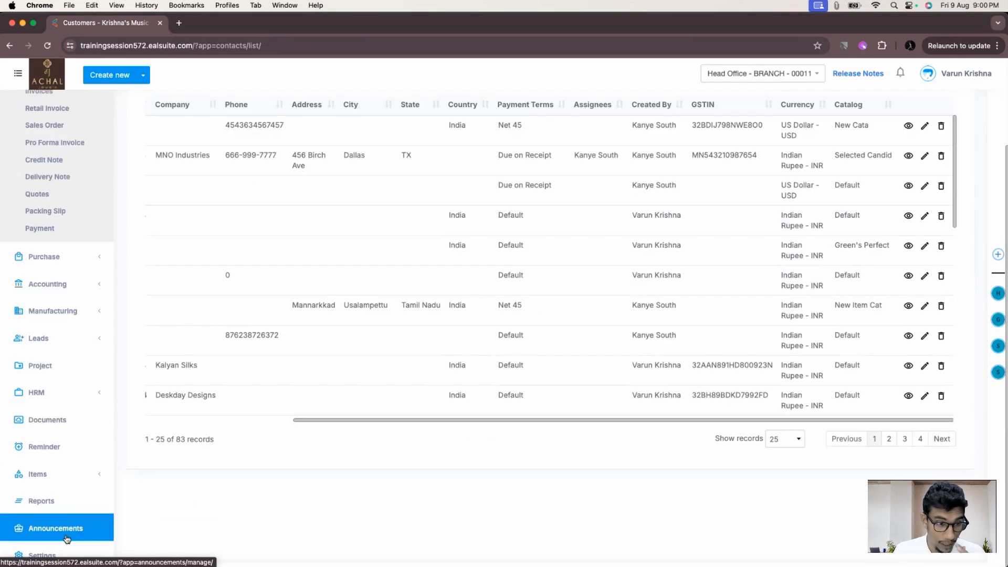
left_click(42, 552)
- Show Head Office's Users and roles list, then advance the slideshow to 'Questions and Answers'
left_click(150, 190)
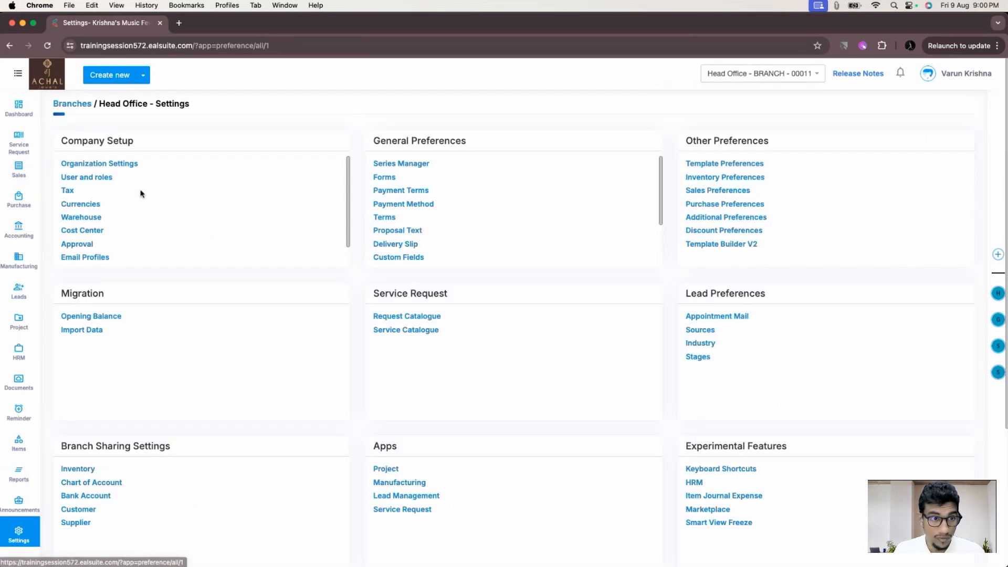
left_click(102, 181)
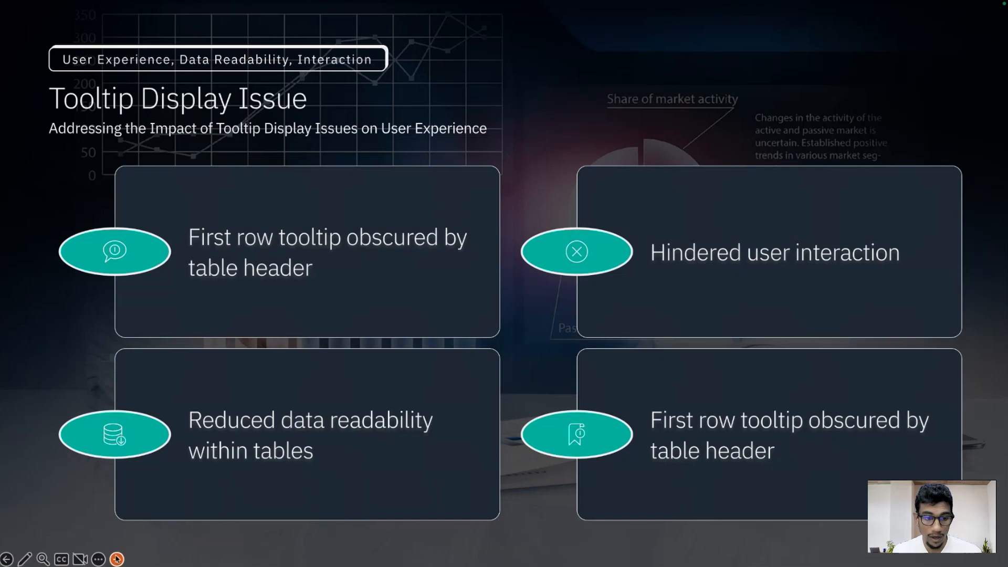
left_click(117, 559)
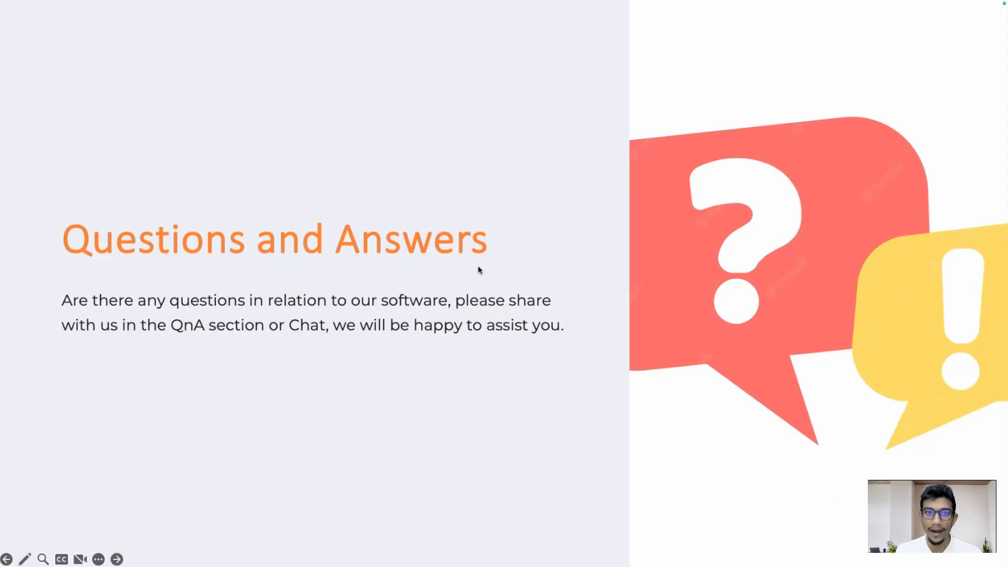